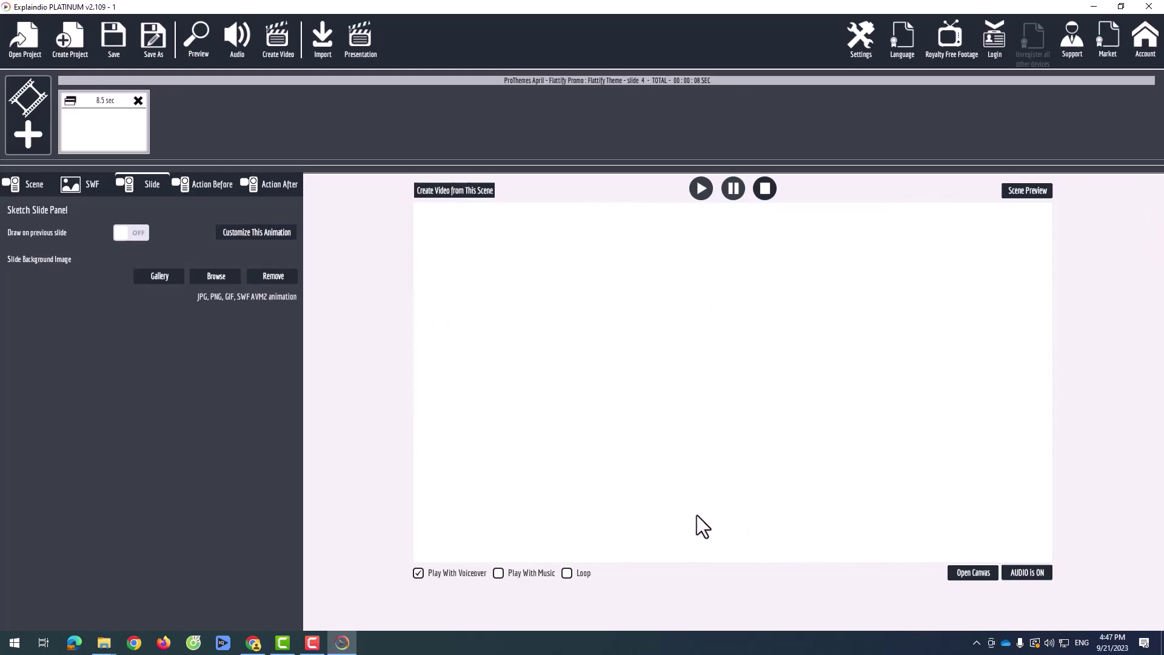
- Set the font family of the slide's second text area to Roboto and reload the slide preview through the canvas
left_click(241, 235)
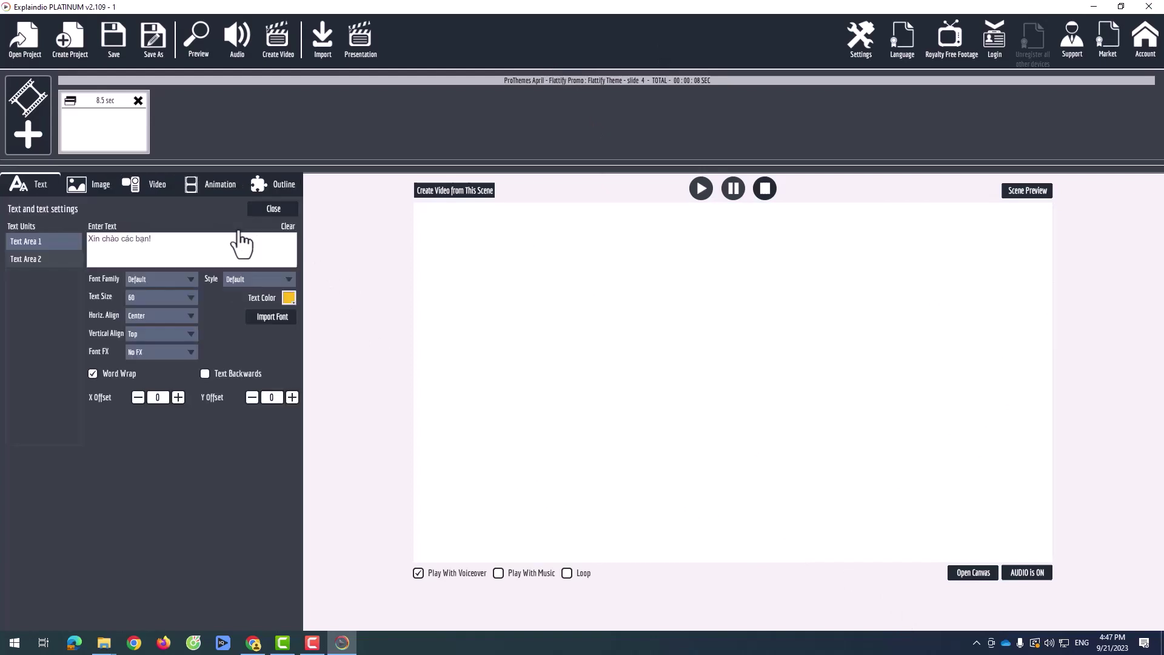
left_click(31, 260)
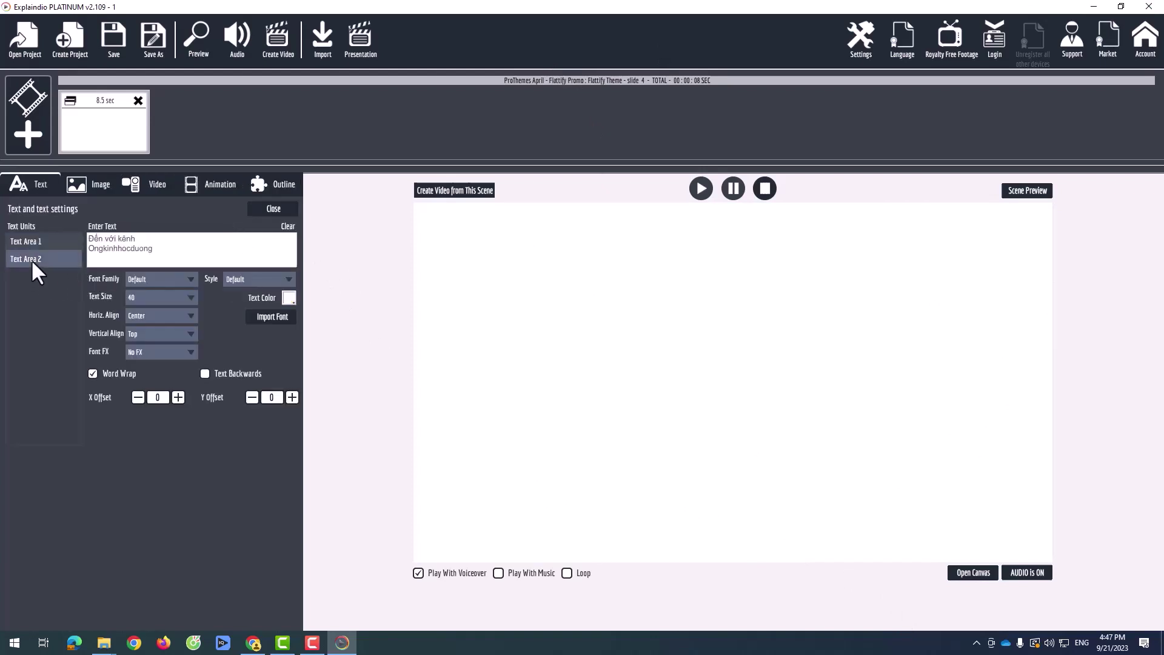
left_click_drag(153, 249, 89, 241)
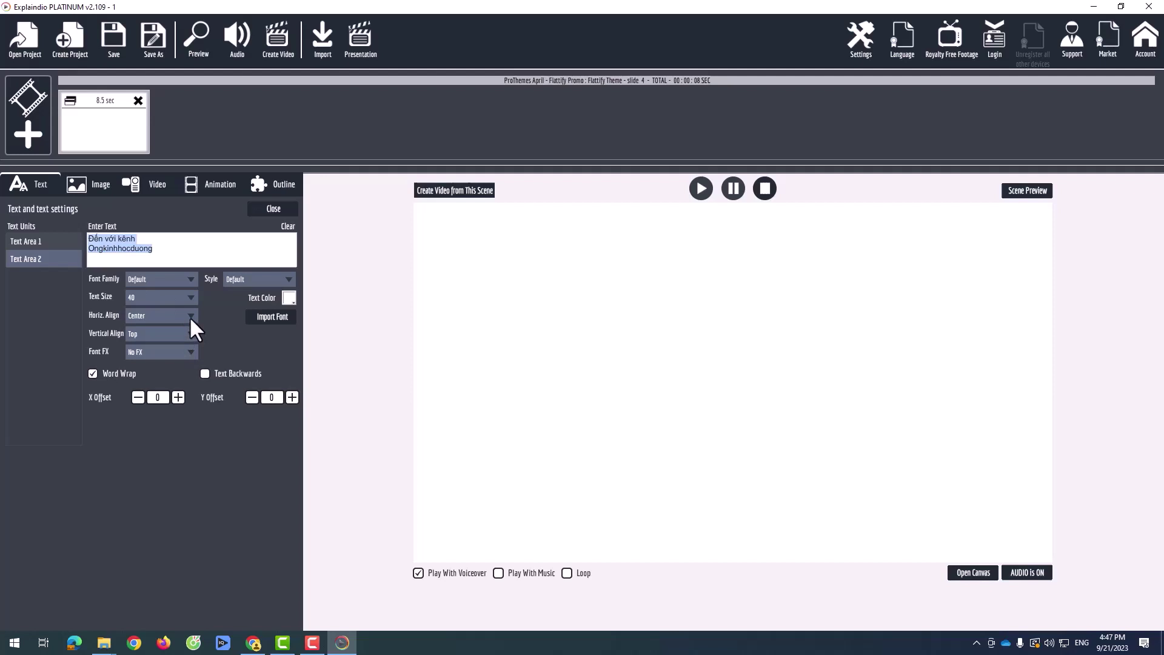
left_click(190, 277)
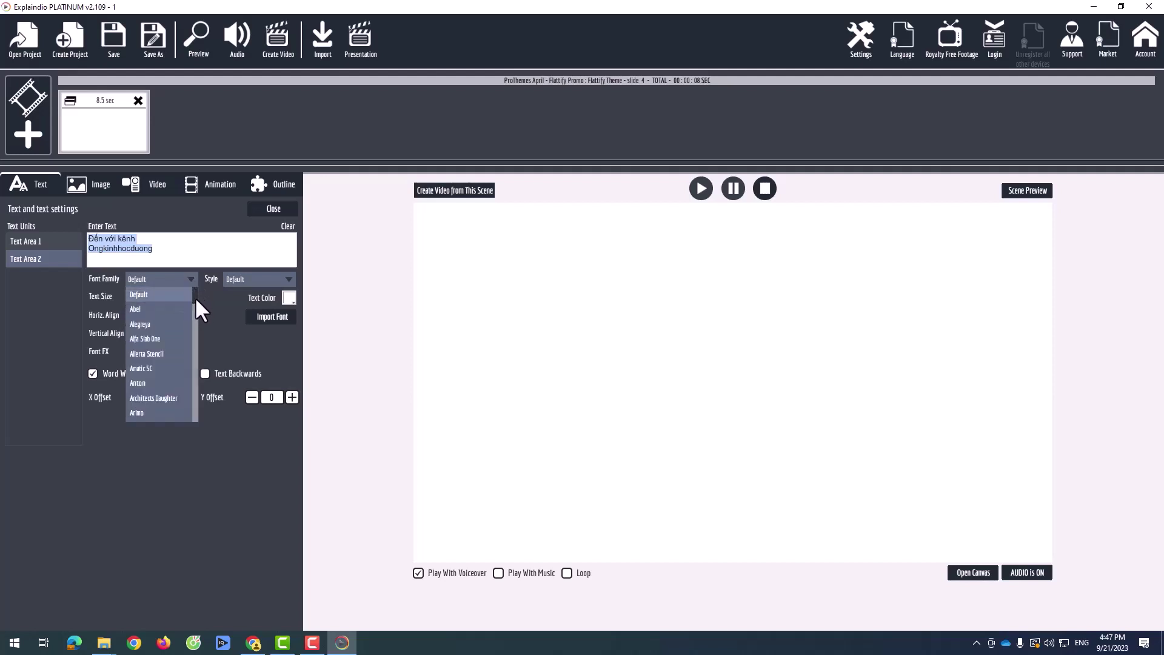
left_click_drag(195, 297, 190, 416)
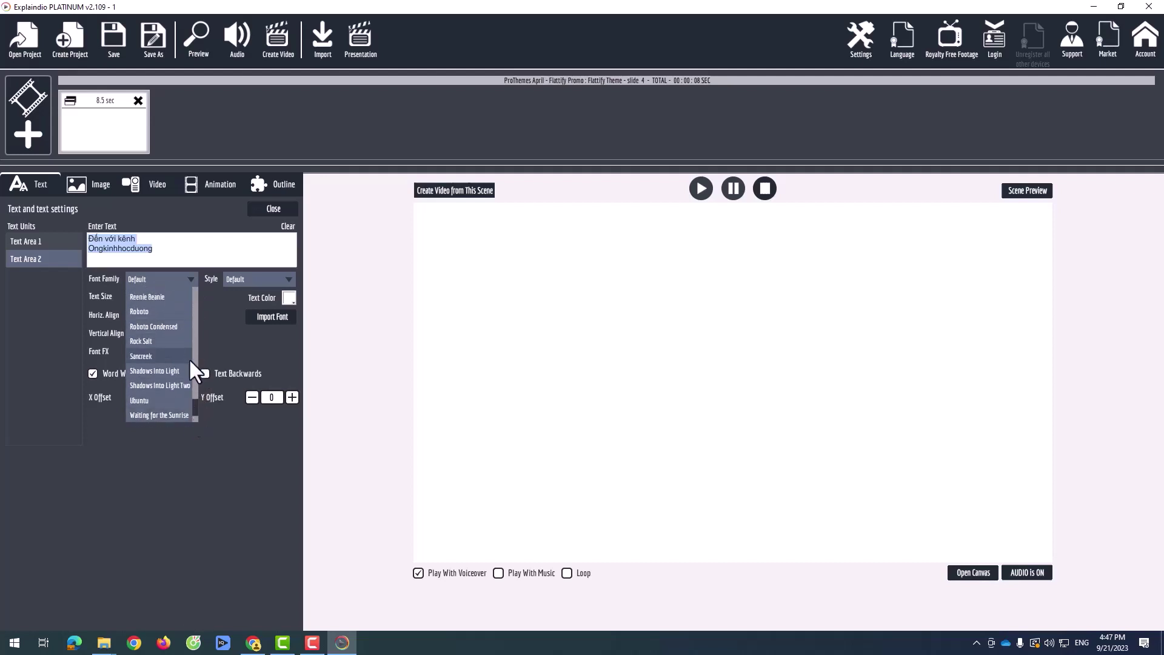
scroll(193, 403, "up", 2)
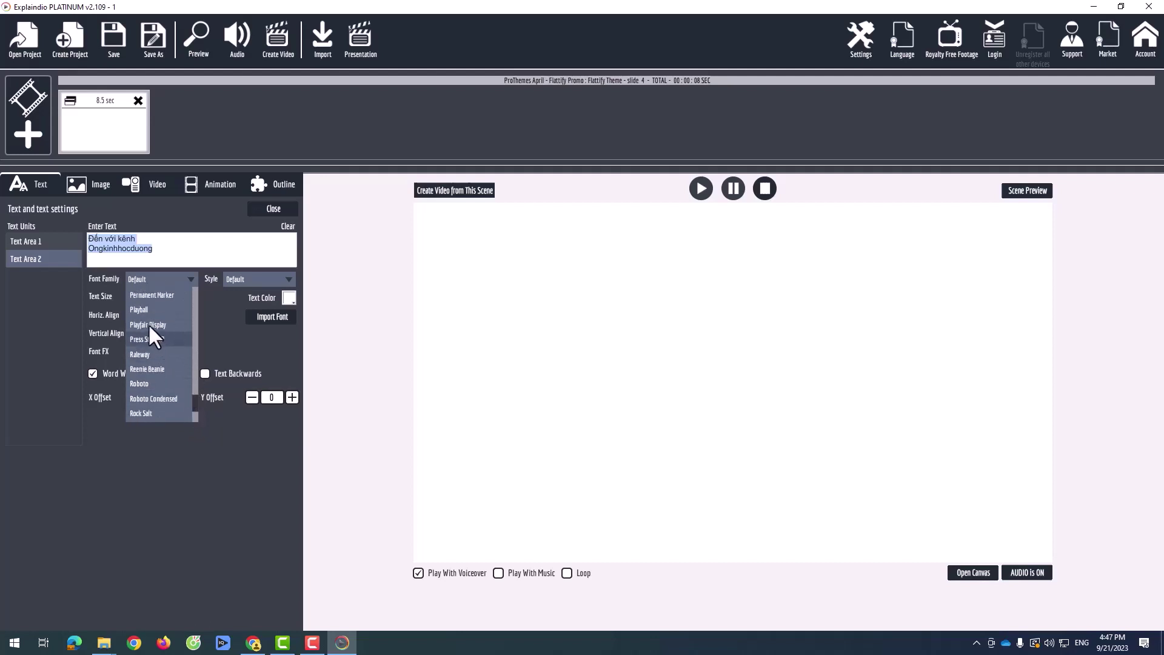
left_click(149, 384)
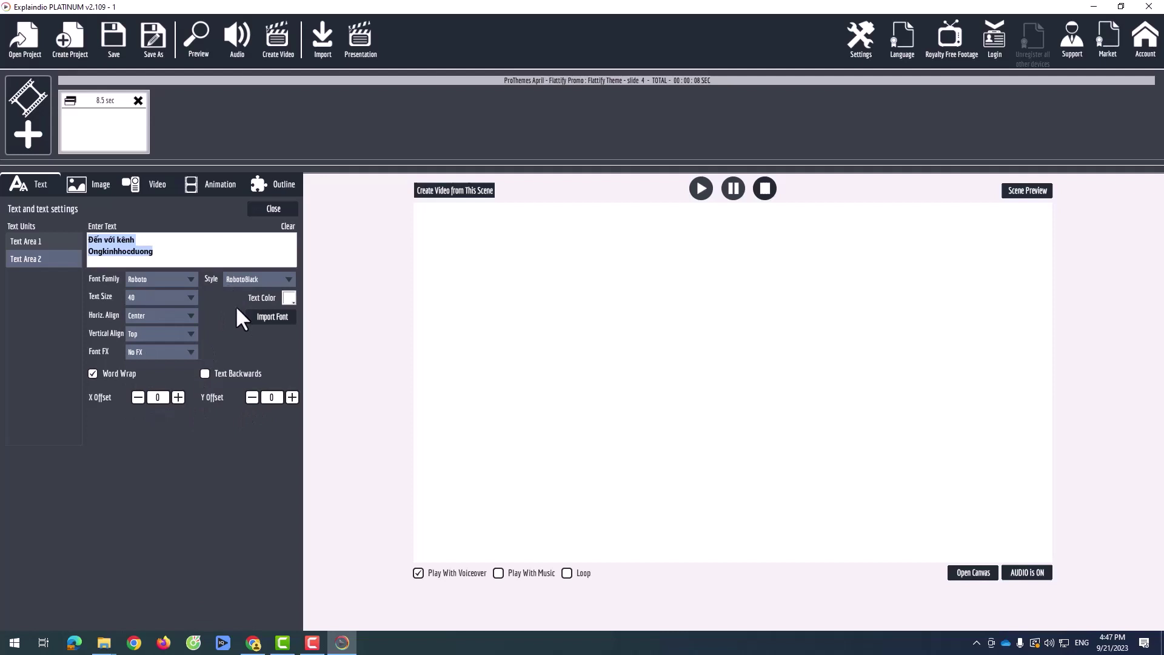
left_click(972, 574)
left_click(892, 613)
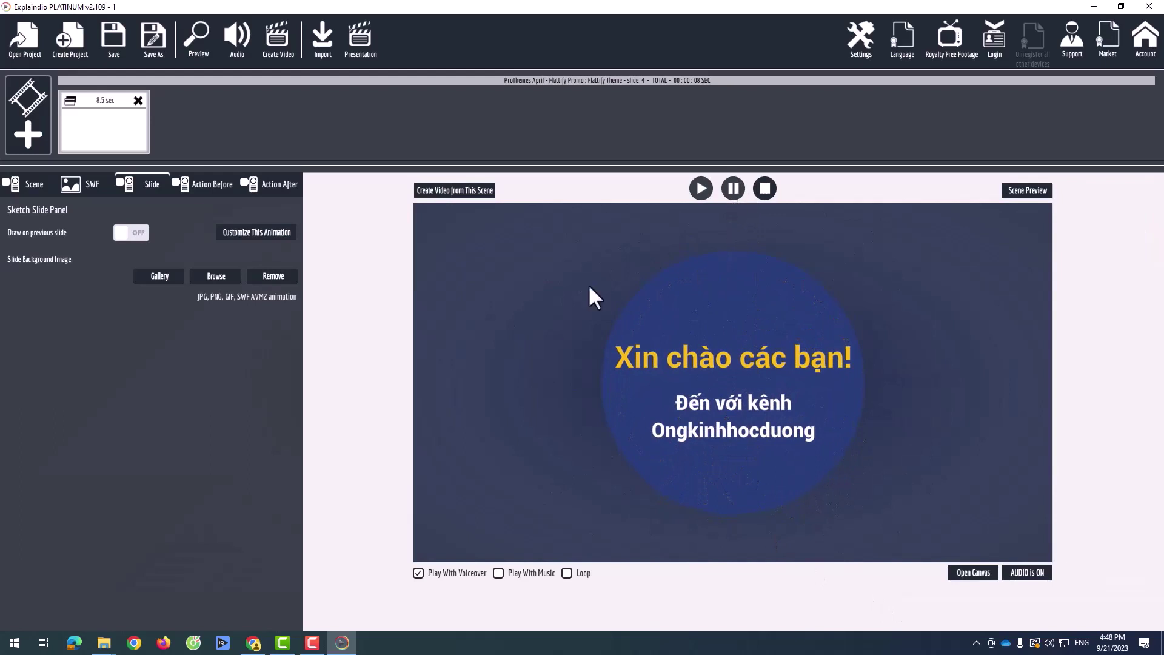
- Set the Y offset of the slide's second text area to -17
left_click(243, 233)
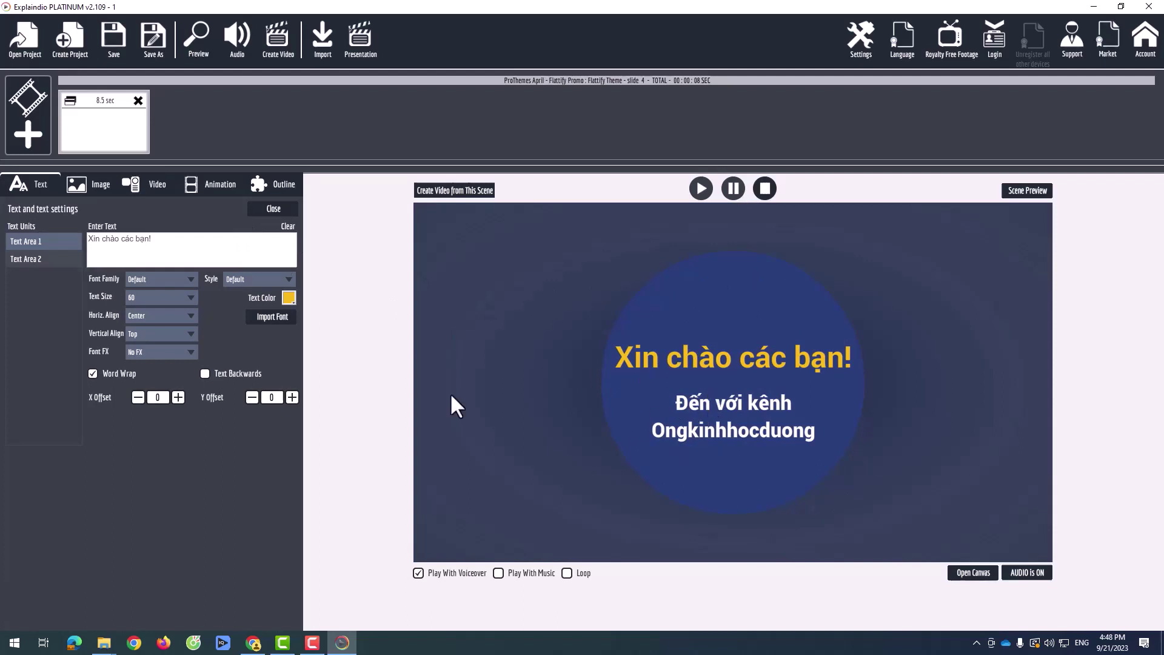
left_click(29, 258)
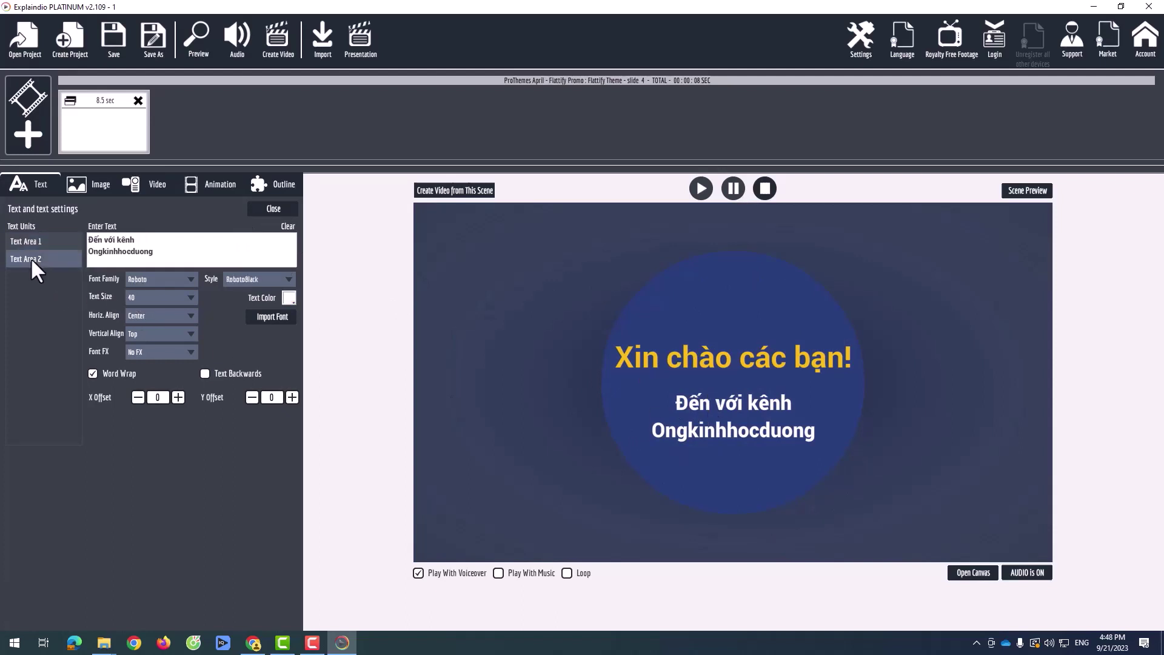
left_click(291, 397)
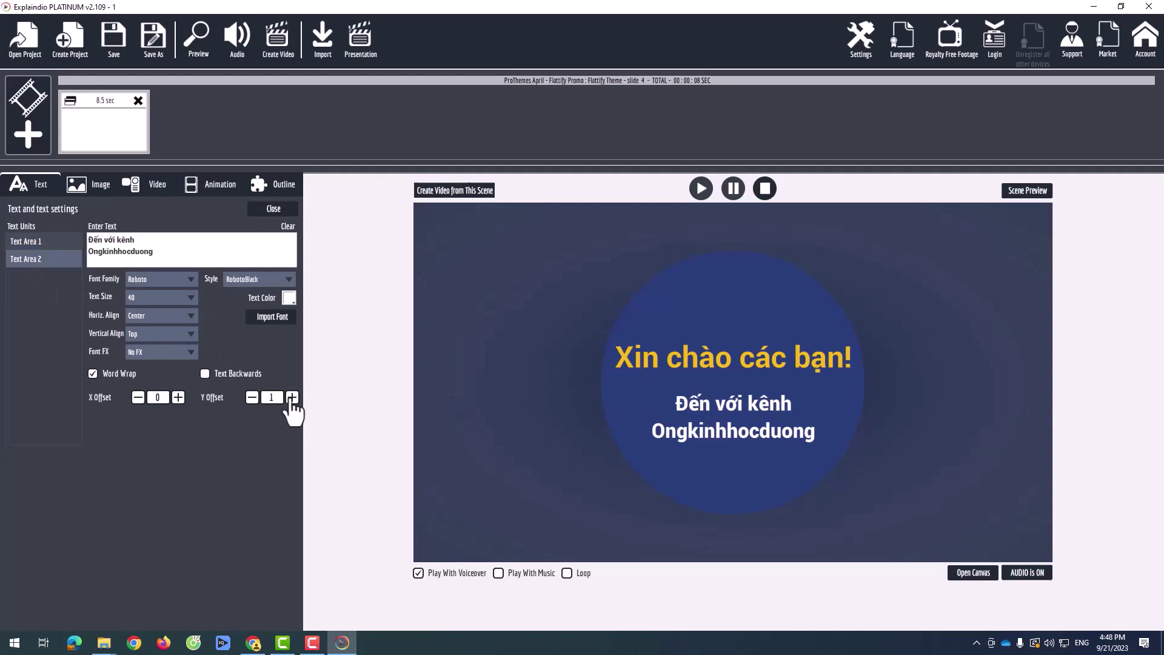
left_click(292, 397)
left_click(292, 397)
left_click(292, 397)
left_click(292, 397)
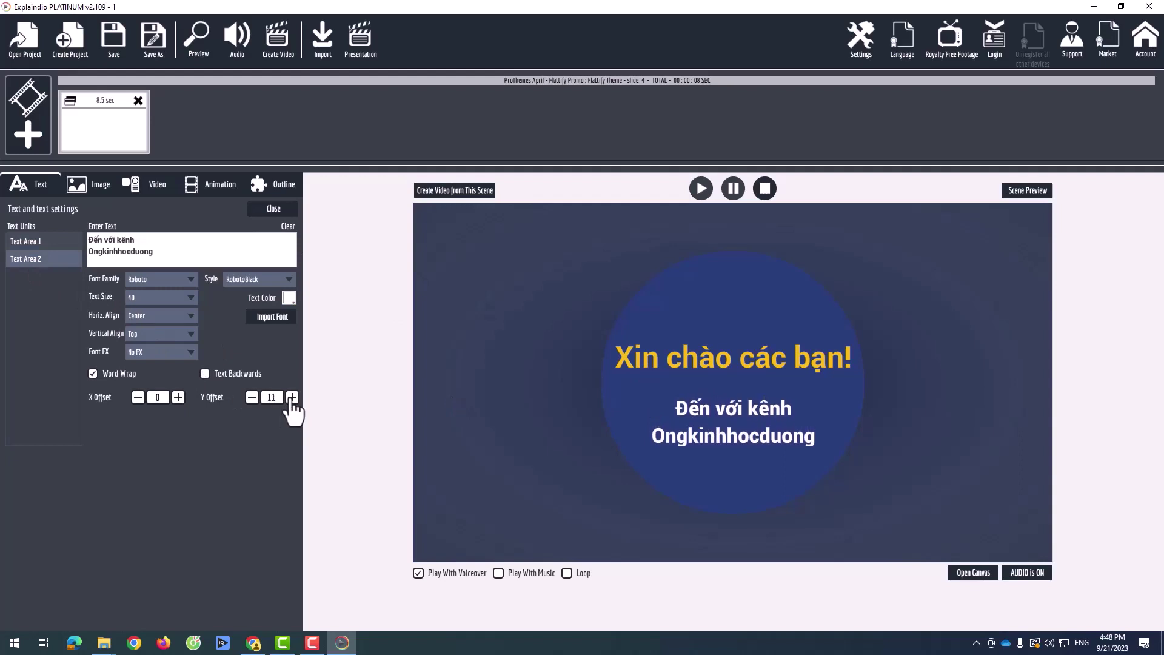
left_click(292, 398)
left_click(292, 398)
left_click(291, 397)
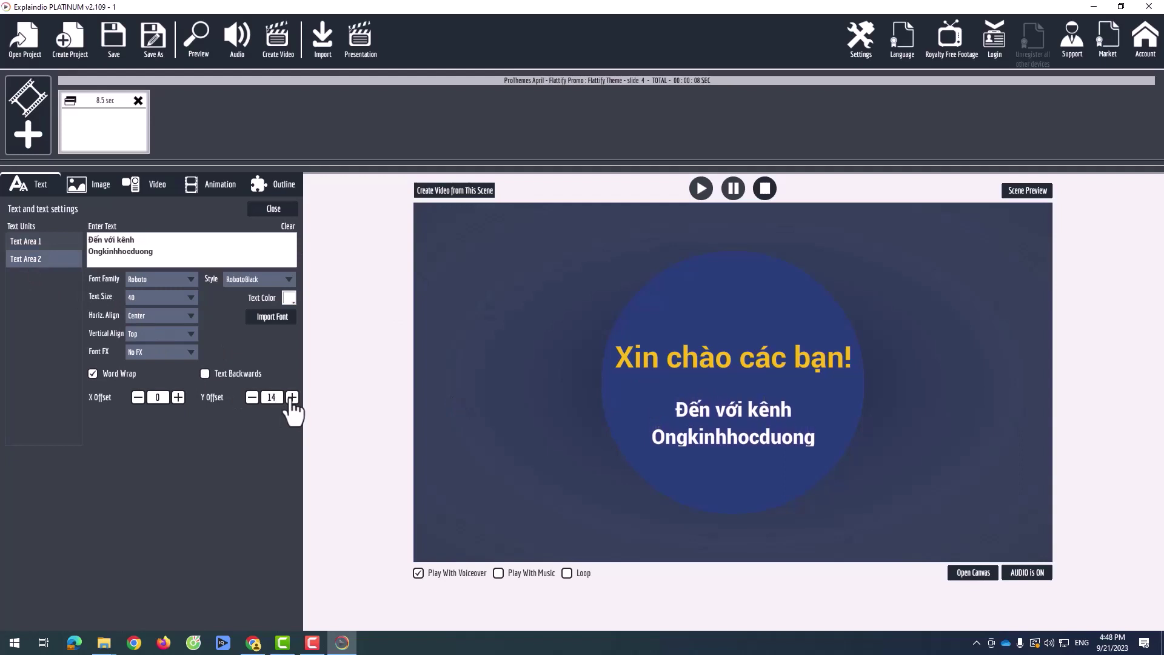
left_click(252, 397)
left_click(252, 397)
left_click(252, 397)
left_click(252, 398)
left_click(253, 397)
left_click(253, 397)
left_click(253, 397)
left_click(252, 397)
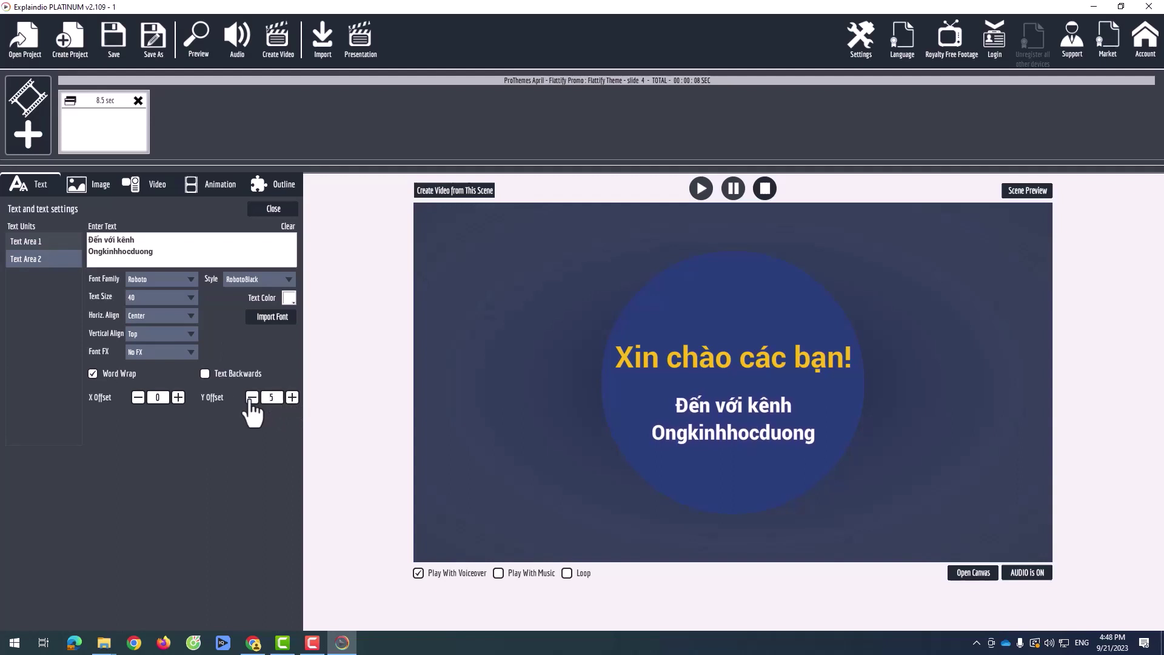
left_click(252, 397)
left_click(252, 397)
left_click(252, 397)
left_click(252, 397)
left_click(252, 397)
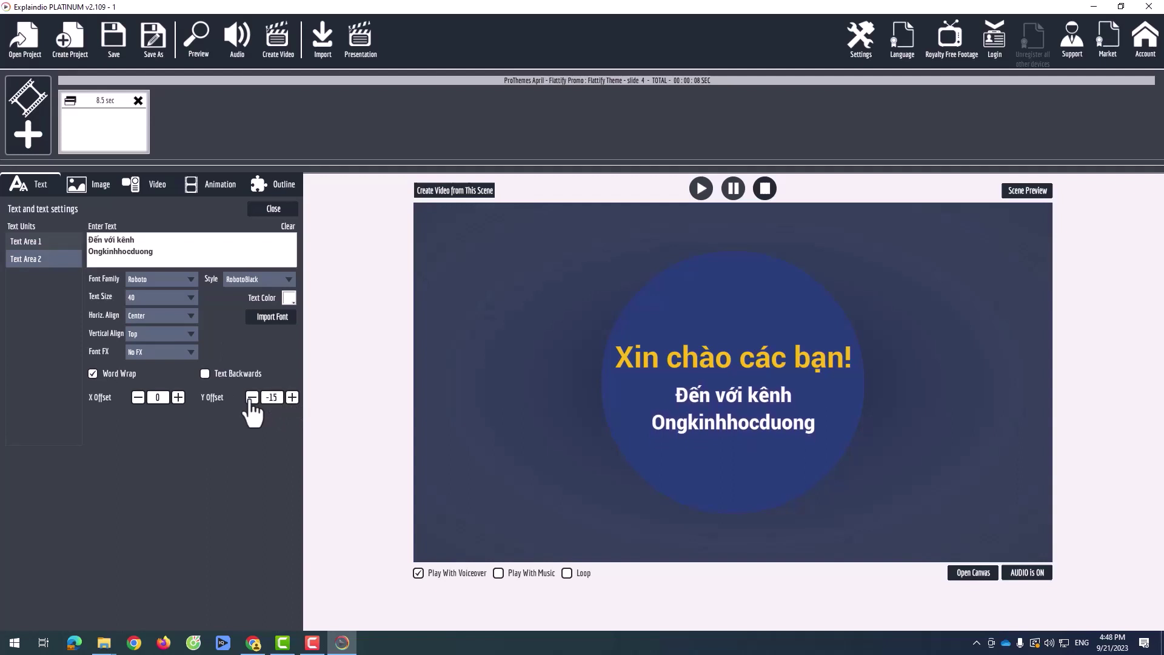
left_click(252, 397)
left_click(253, 397)
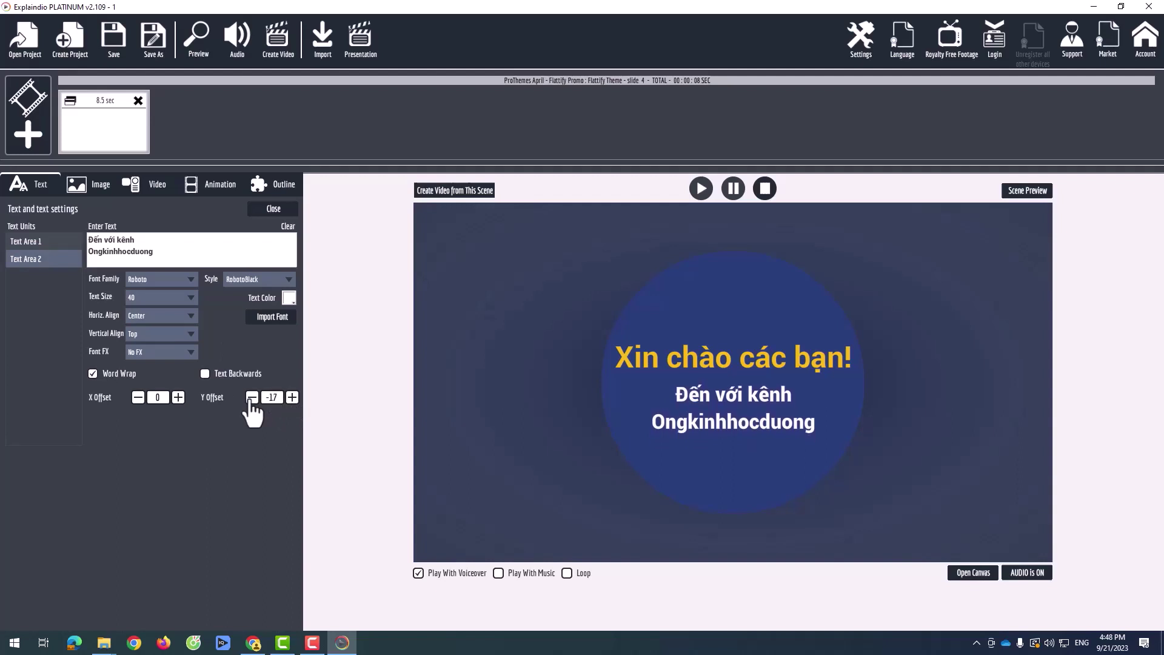
- Try an X offset of -8 on the second text area, and return it to 0
left_click(138, 397)
left_click(138, 397)
left_click(139, 397)
left_click(139, 397)
left_click(139, 398)
left_click(138, 398)
left_click(138, 397)
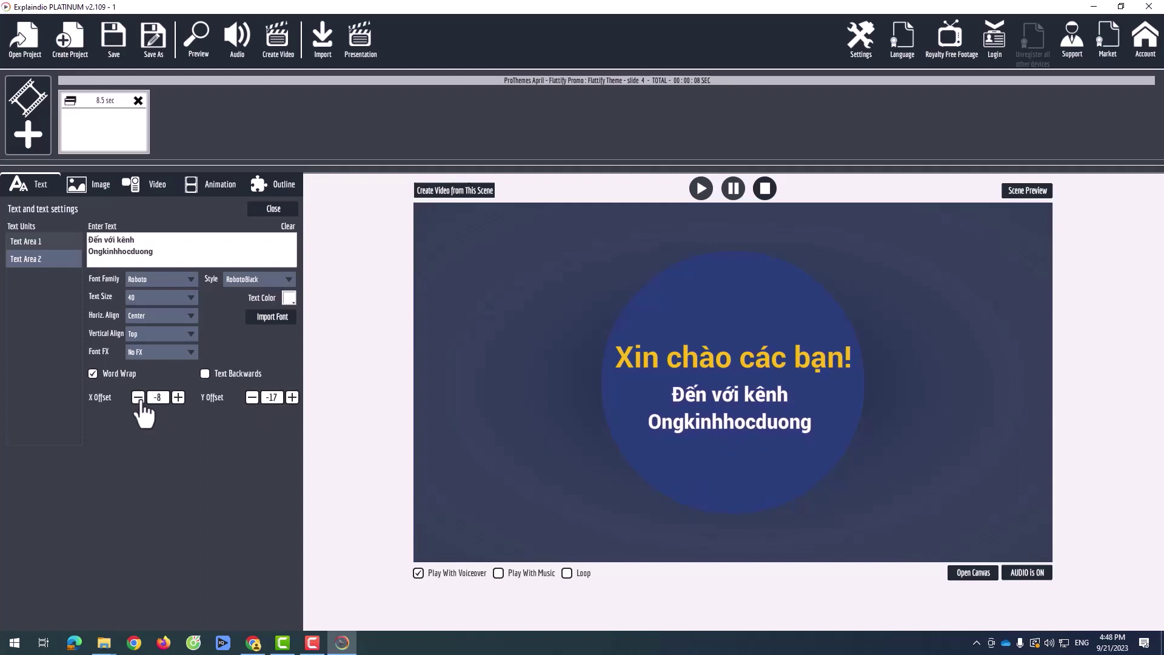
left_click(178, 398)
left_click(178, 398)
left_click(178, 397)
left_click(177, 397)
left_click(177, 397)
left_click(177, 398)
left_click(178, 397)
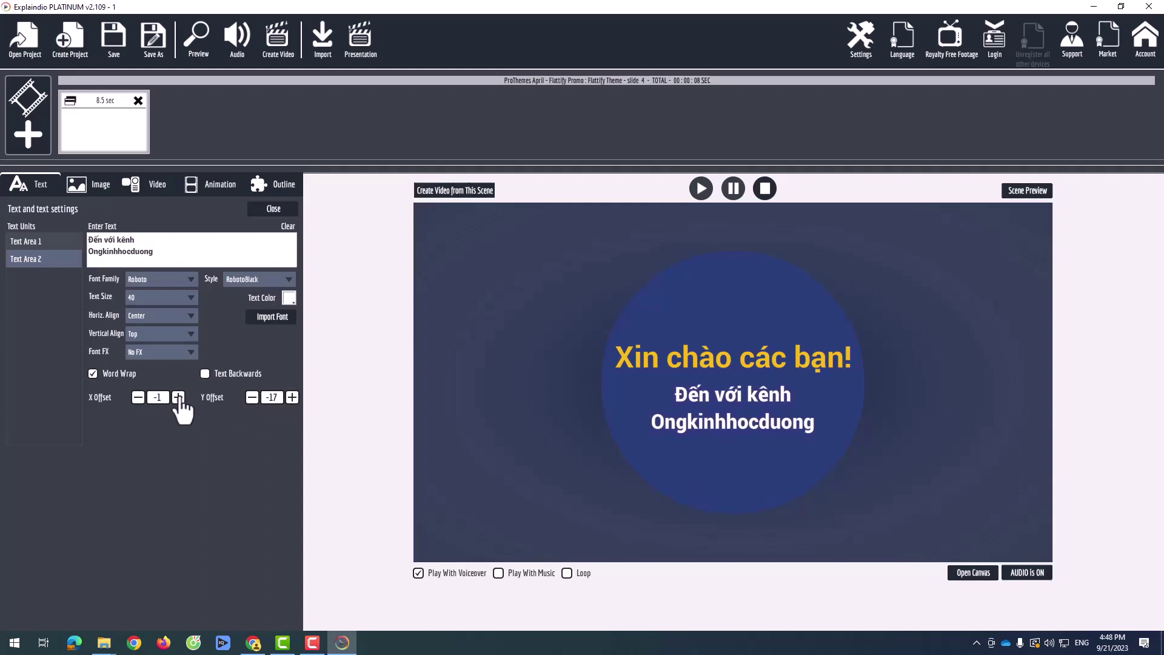
left_click(178, 397)
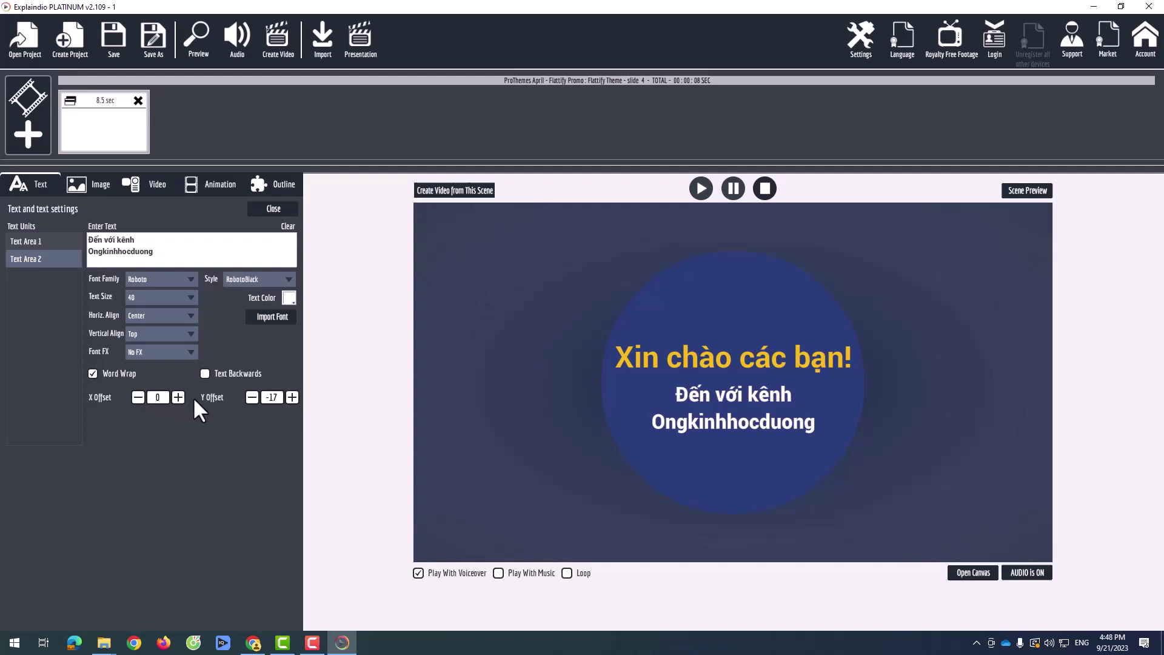
- Create a new scene containing the Explaindio slide Whiteboard Set I - Slide 1, and close the canvas
left_click(28, 136)
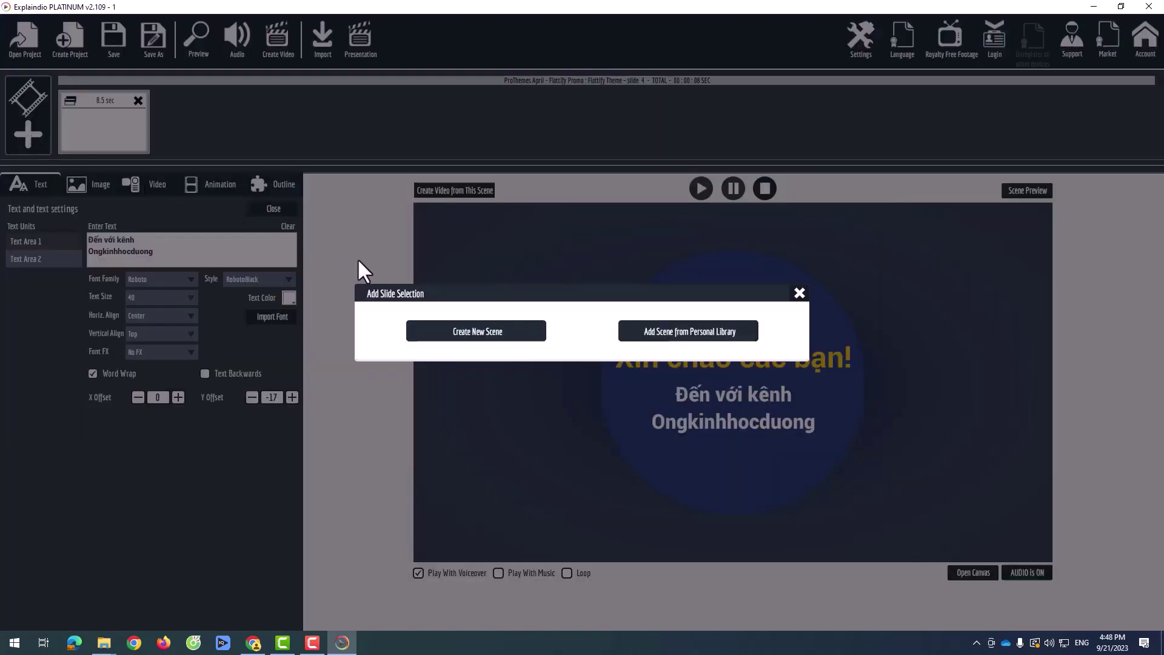
left_click(471, 343)
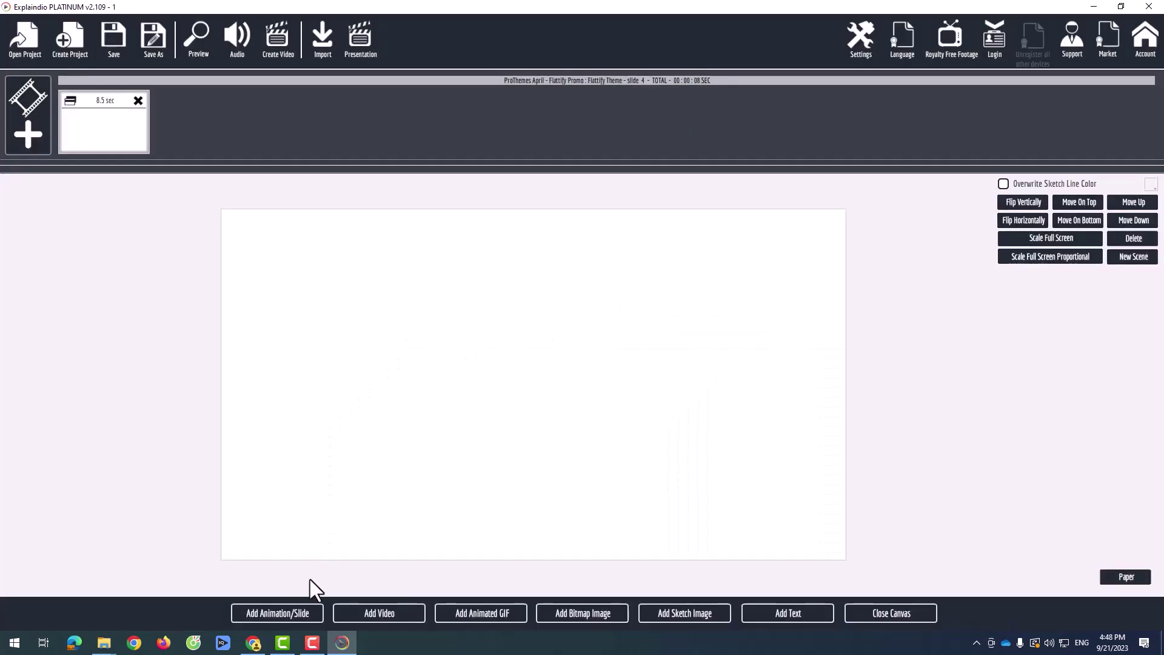
left_click(265, 614)
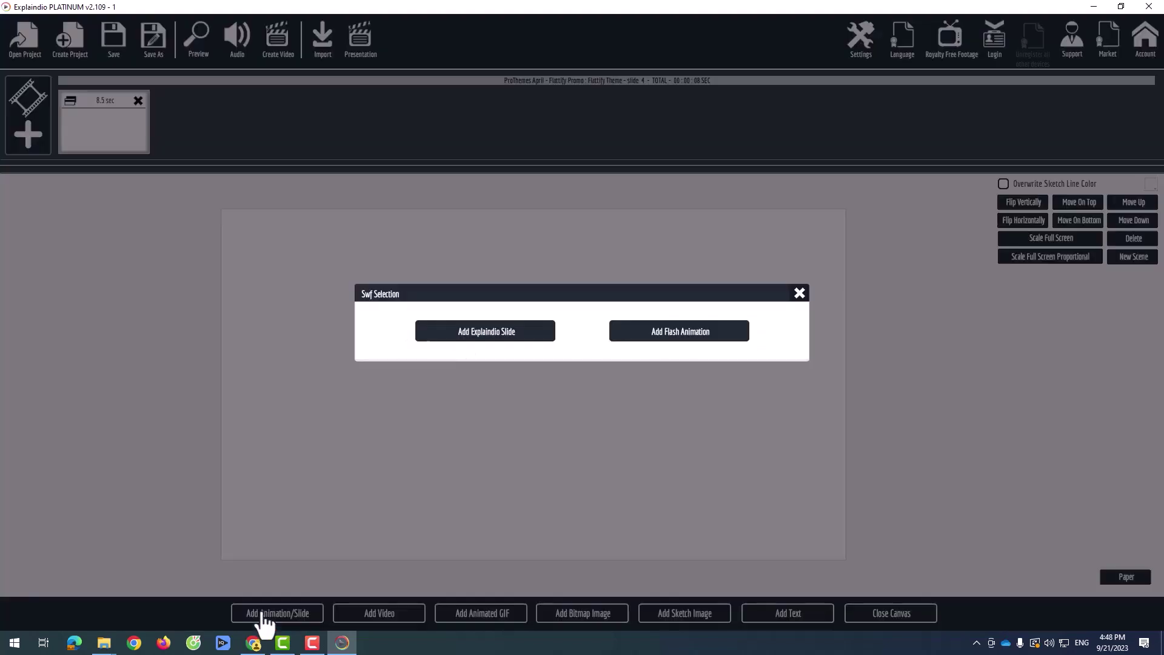
left_click(488, 341)
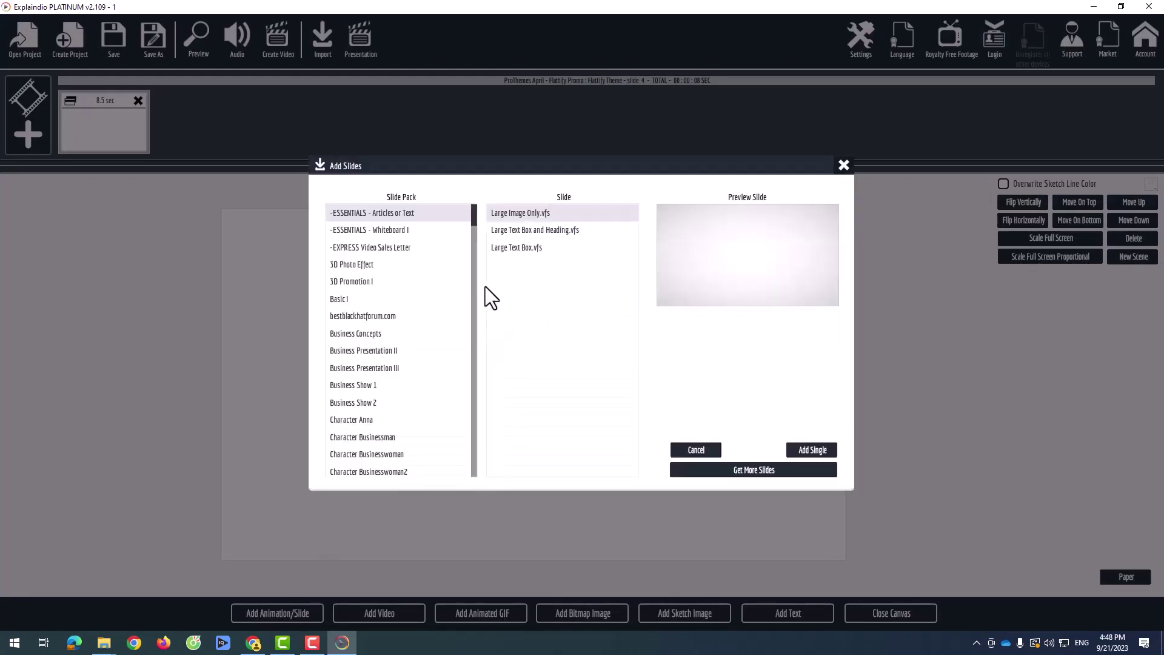
left_click_drag(475, 218, 471, 479)
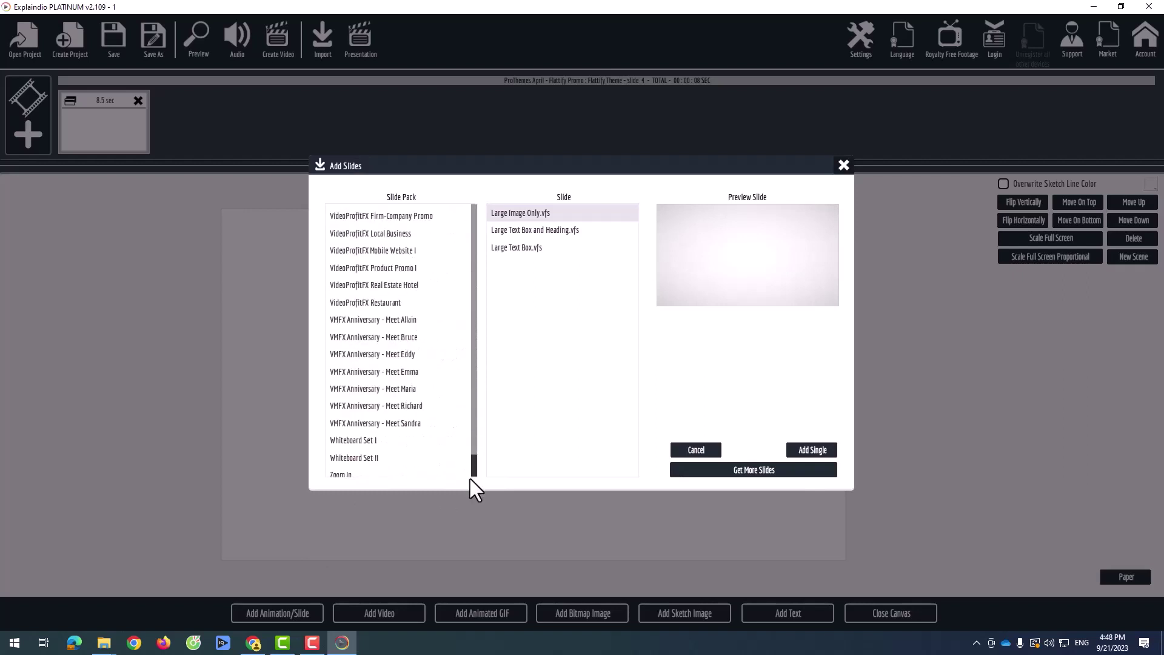
left_click(355, 441)
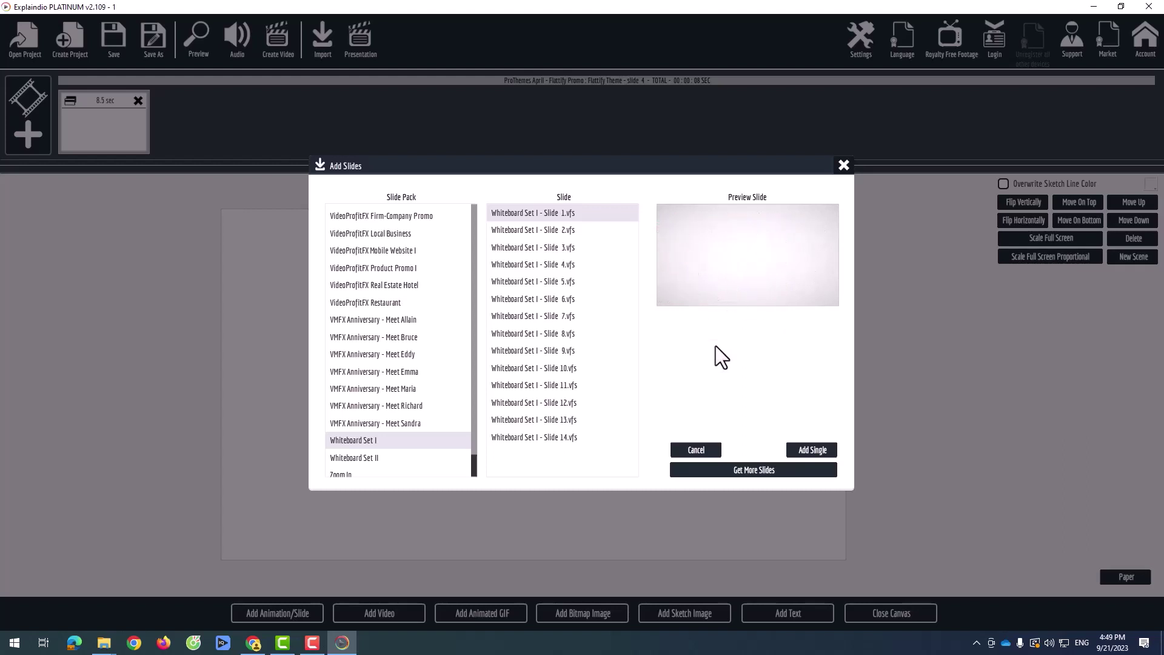
left_click(811, 452)
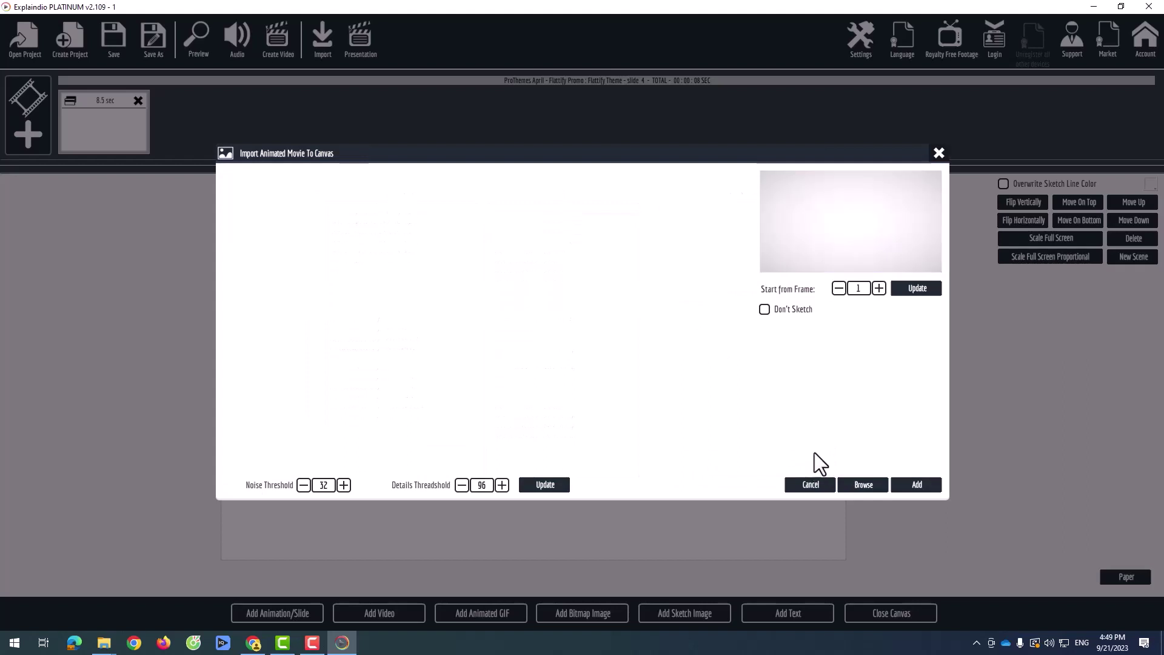
left_click(918, 486)
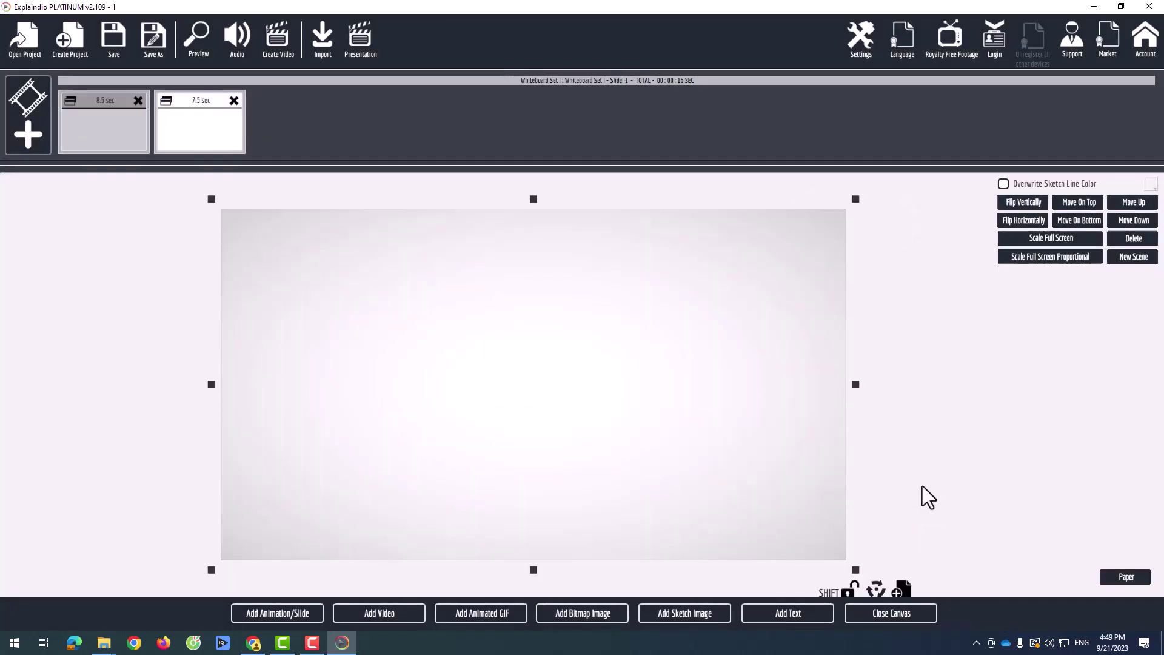
left_click(887, 614)
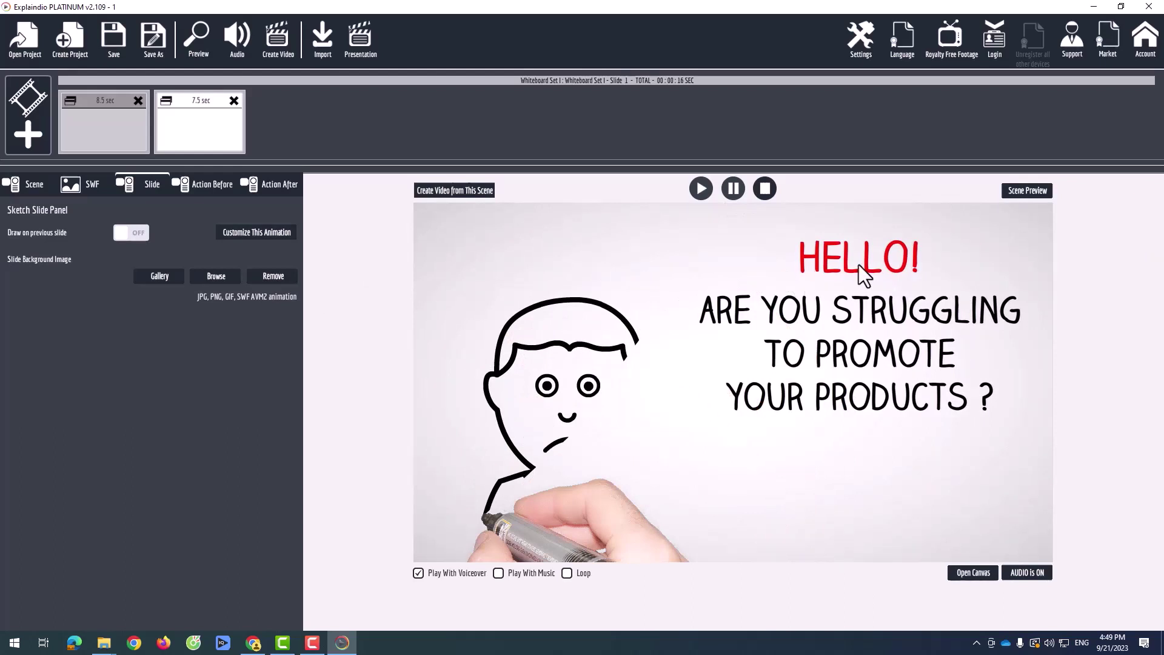
- Customize the new slide's animation by replacing the second text area's wording with "Nếu bạn gặp khó khăn"
left_click(255, 232)
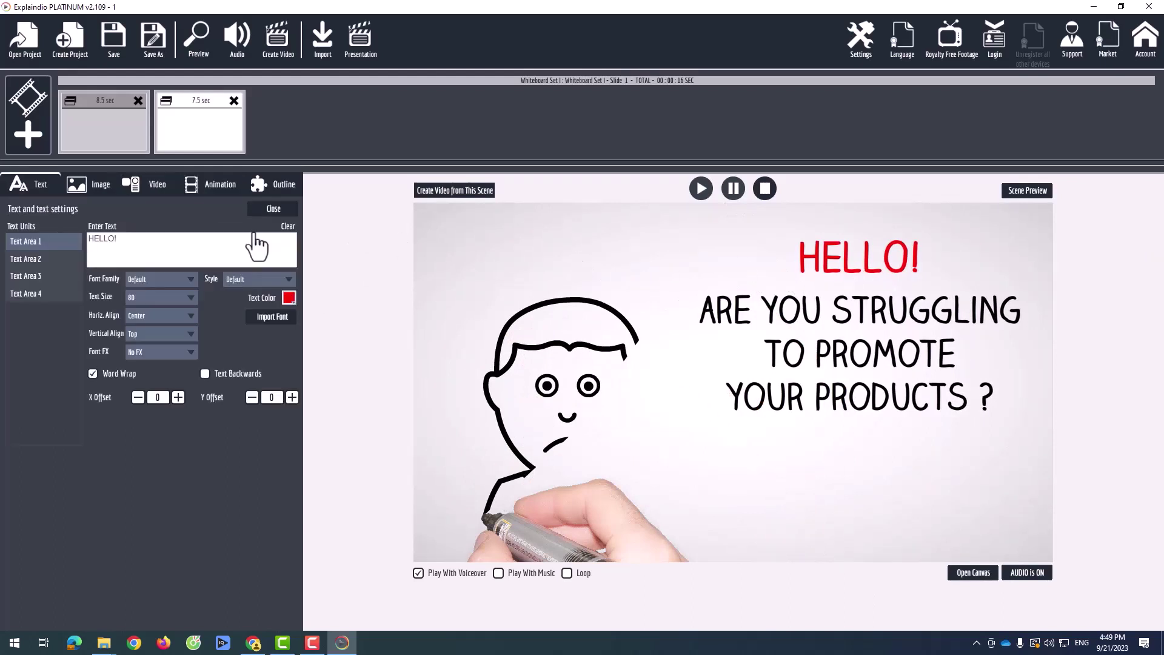
left_click_drag(153, 240, 89, 242)
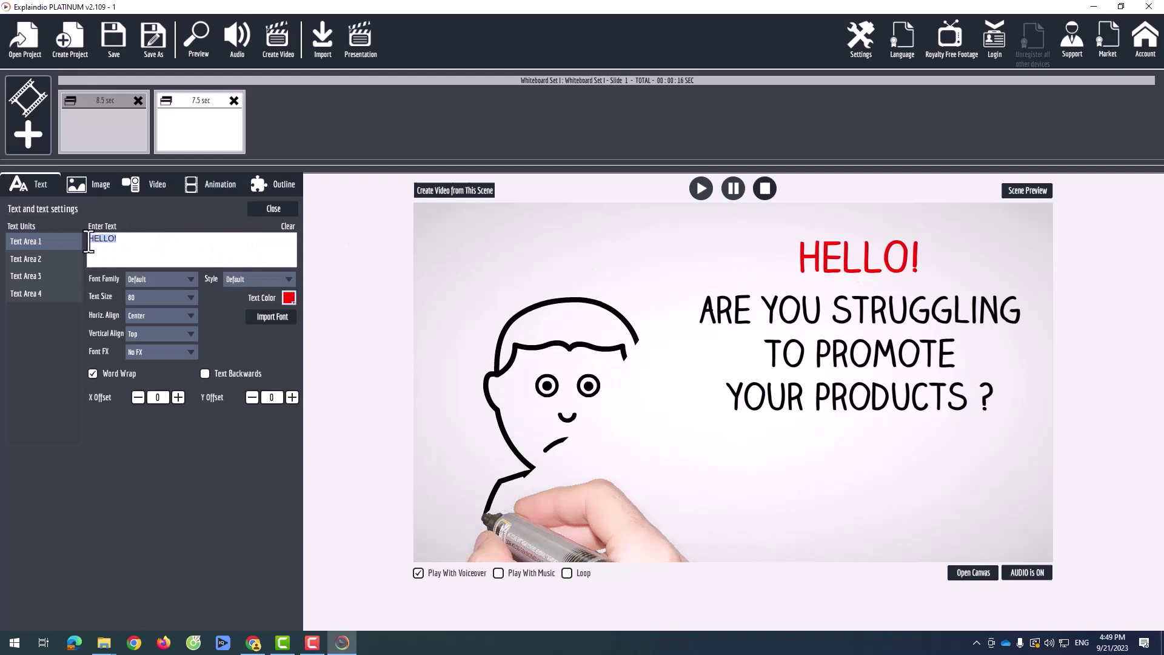
left_click(19, 258)
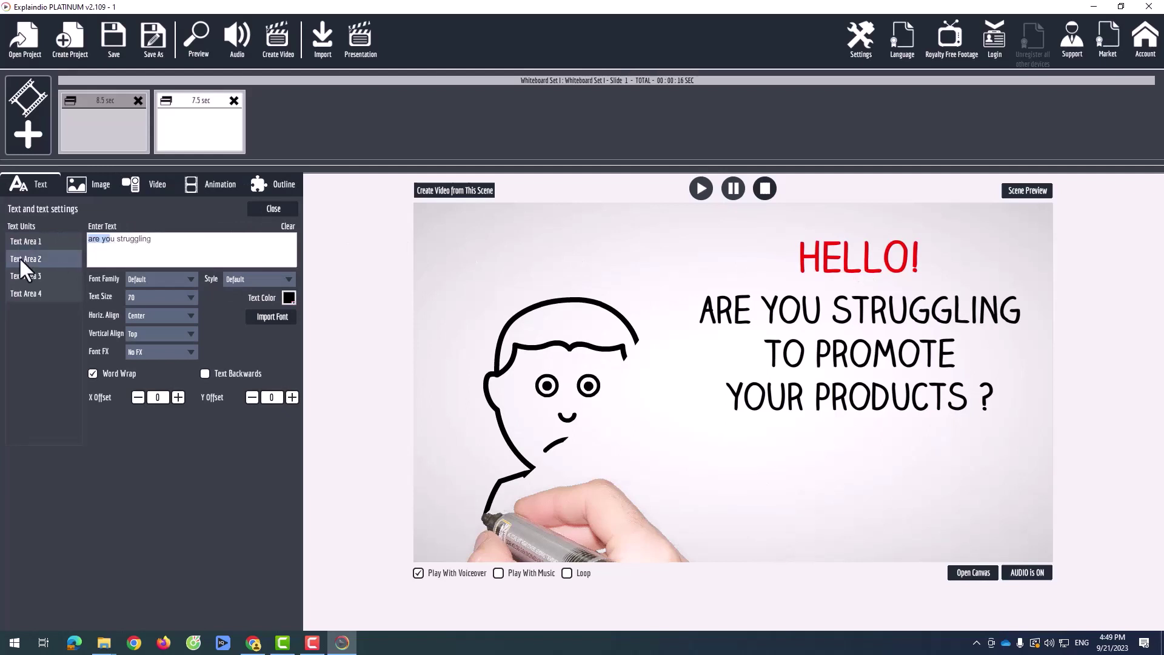
left_click(159, 241)
left_click_drag(161, 244, 87, 248)
type("Ne")
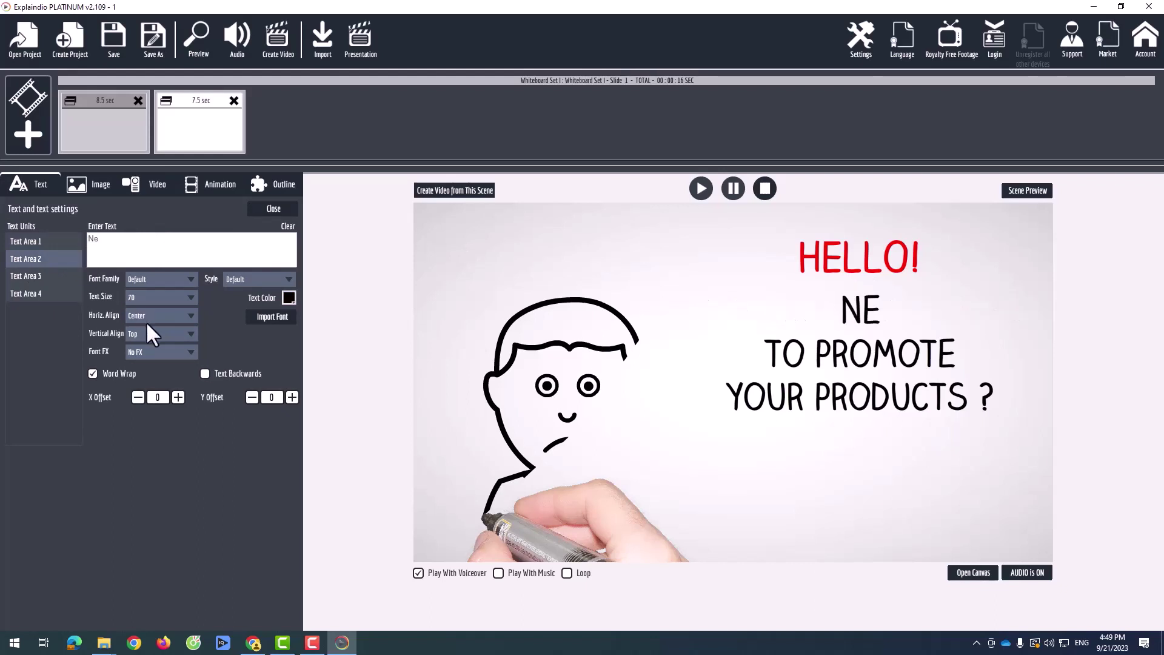
type("ếu ba")
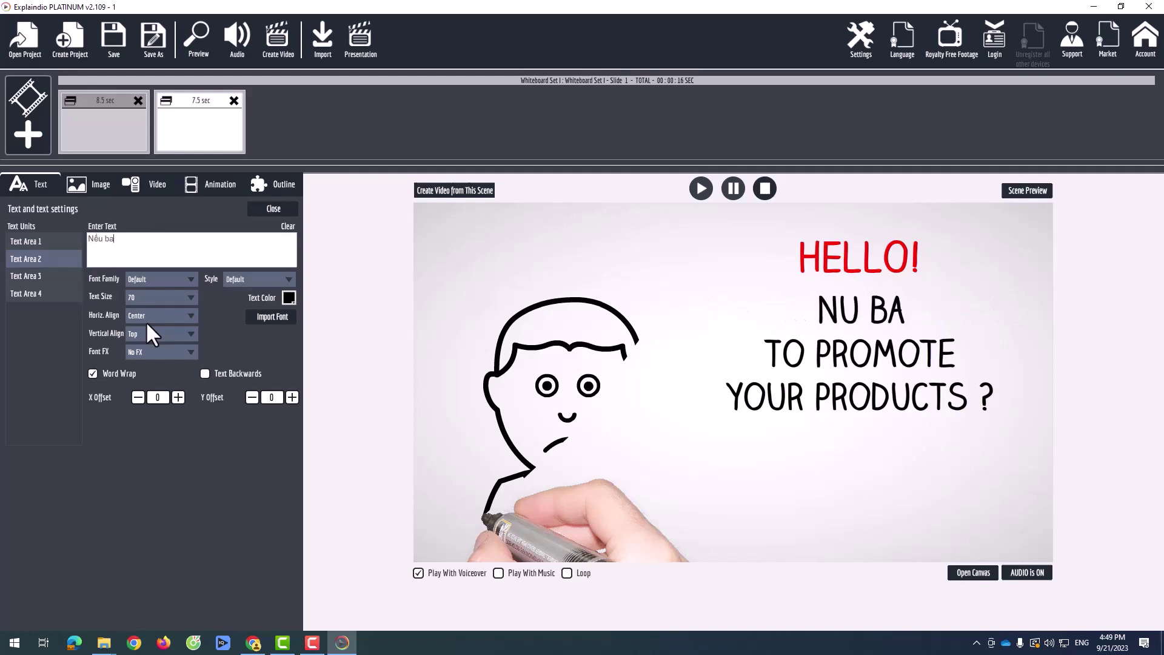
key("BackSpace")
type("ạn gấp")
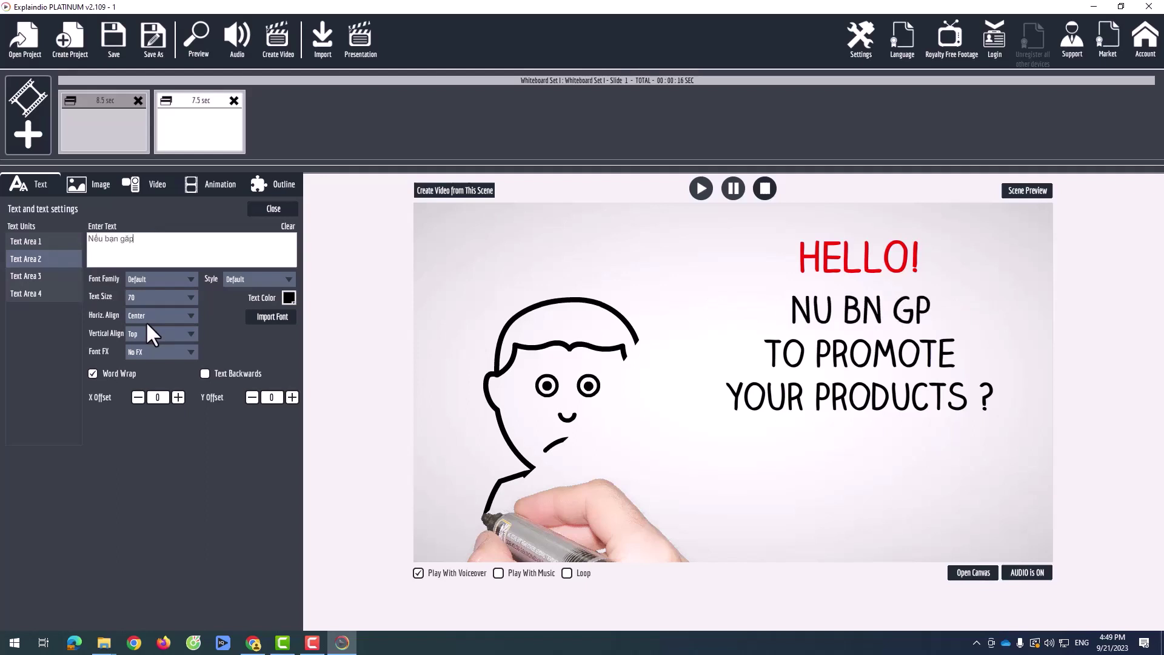
type(" kh")
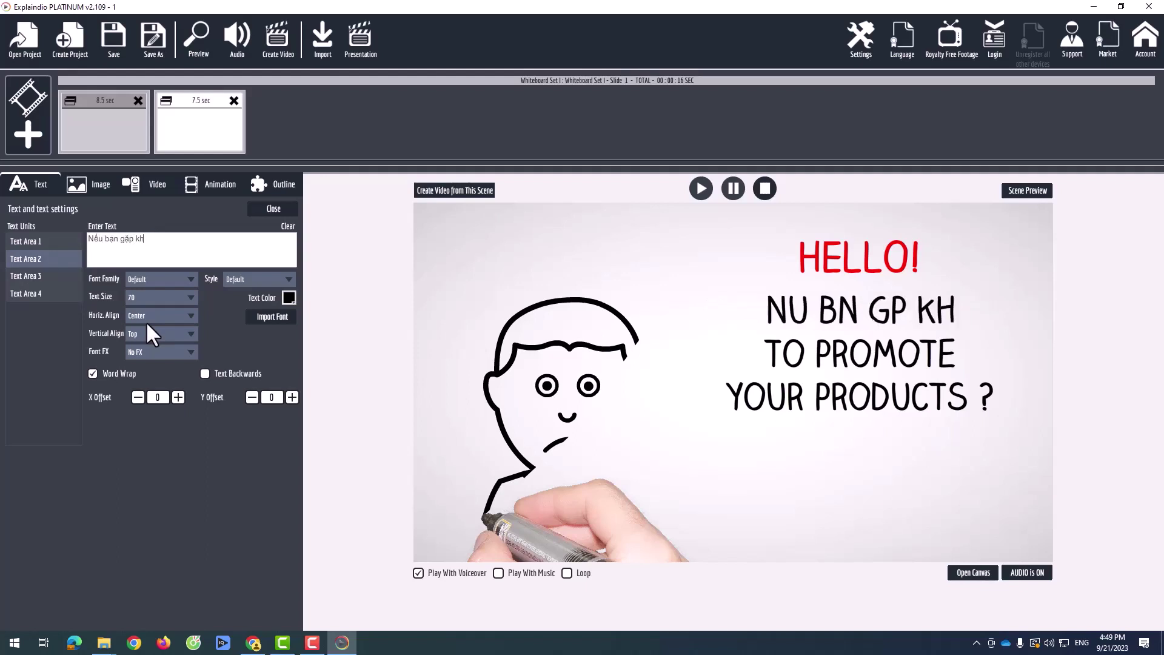
type("ó khăn")
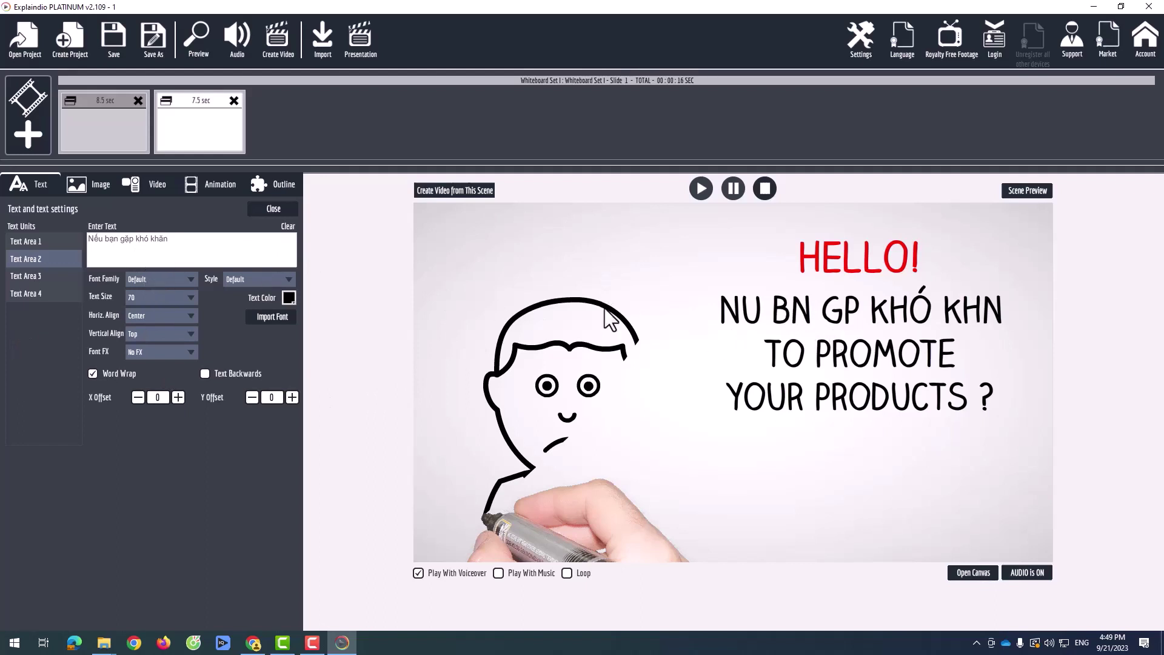
- Set the second text area's font family to Roboto and its text color to dark blue
left_click_drag(172, 240, 86, 240)
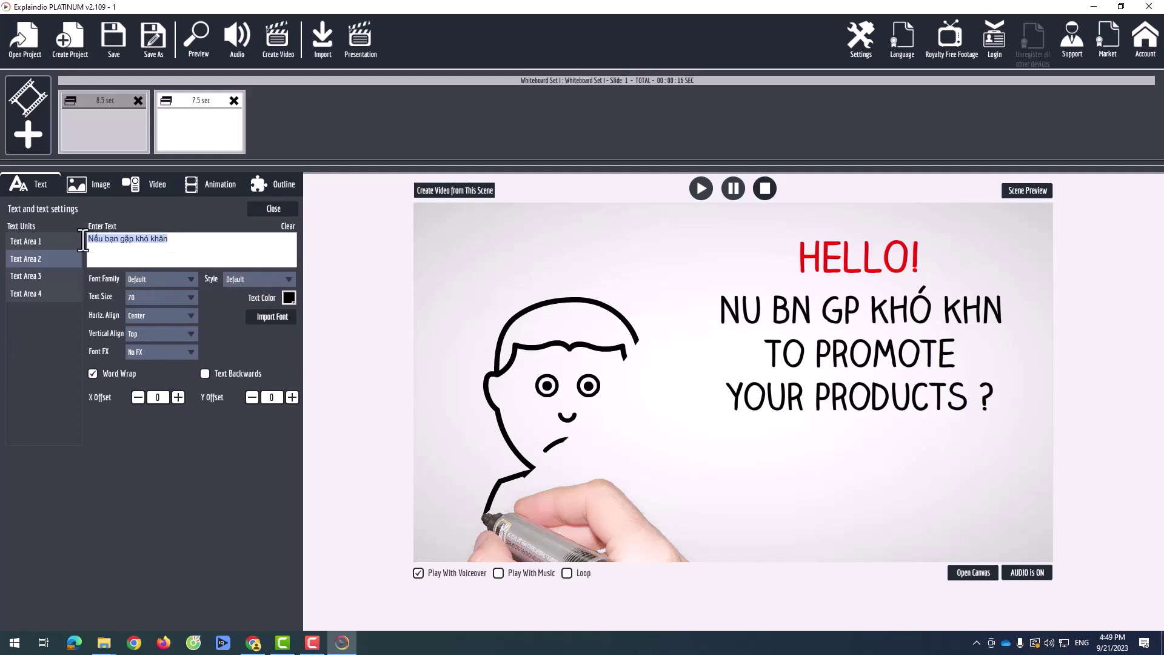
left_click(191, 279)
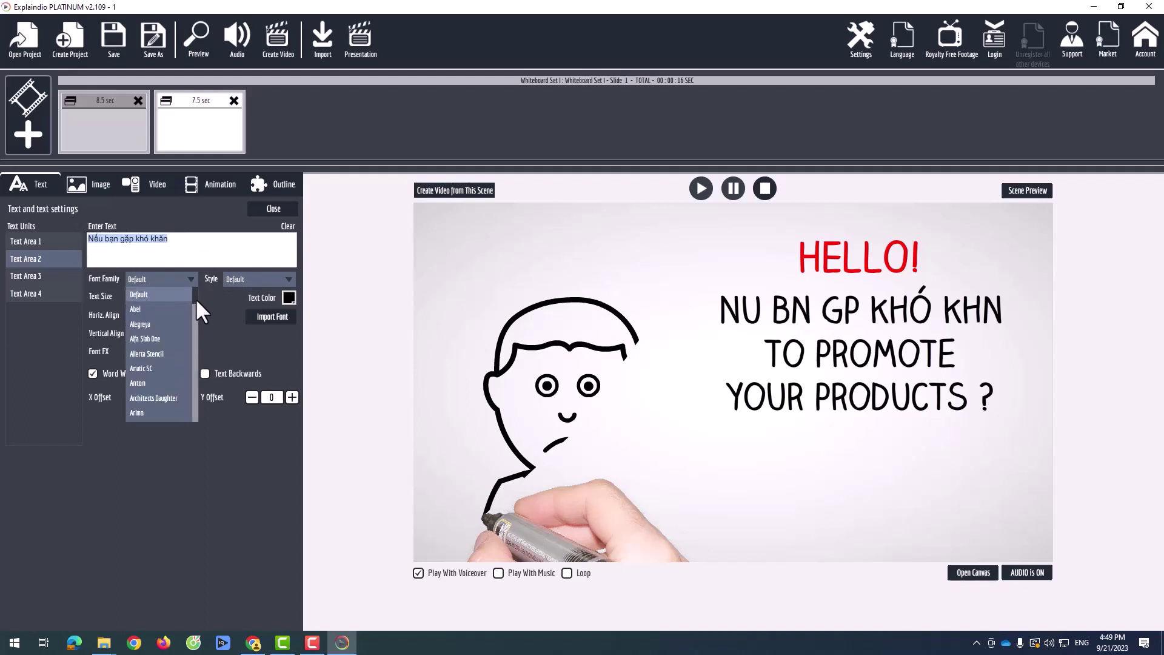
left_click_drag(195, 298, 200, 415)
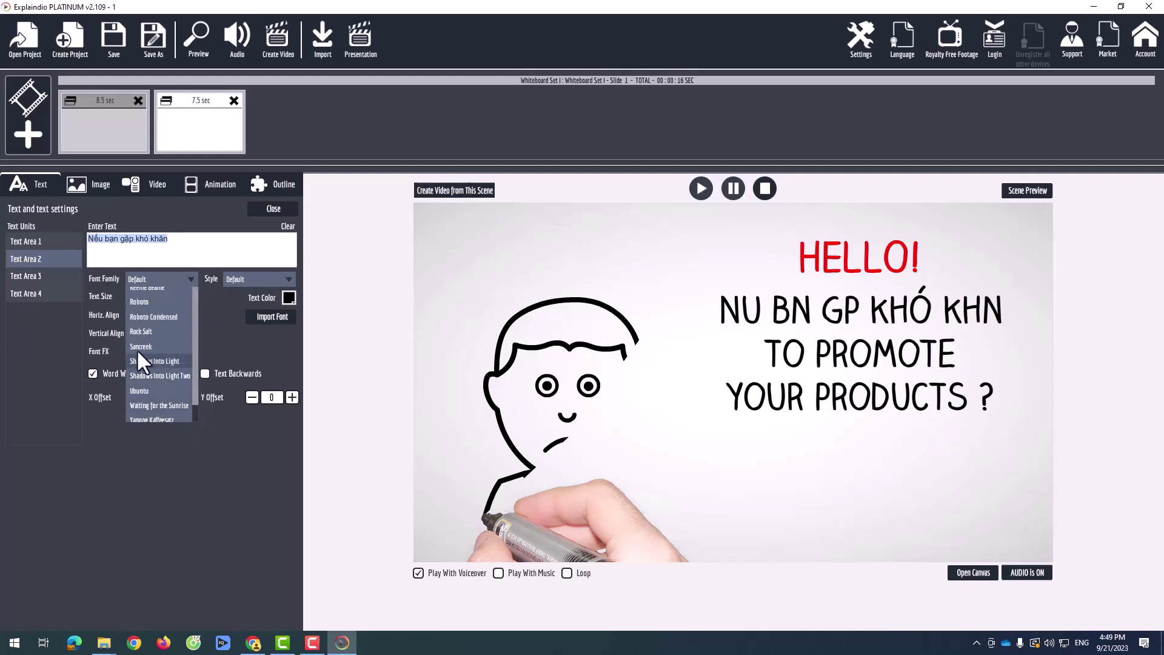
left_click(140, 303)
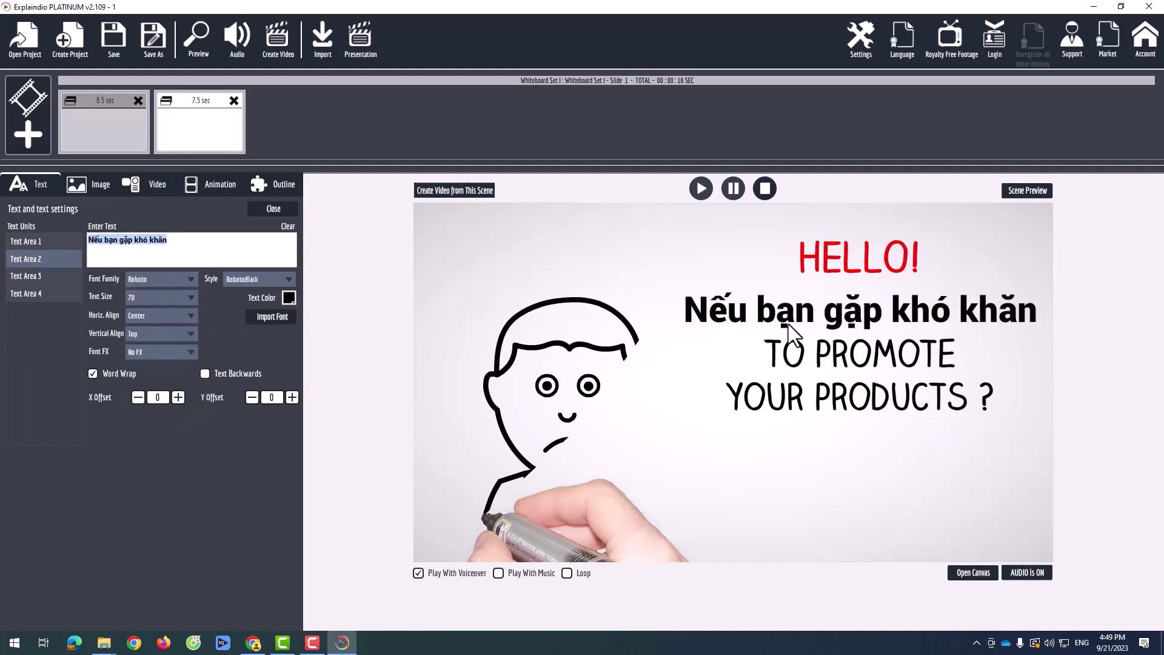
left_click(289, 298)
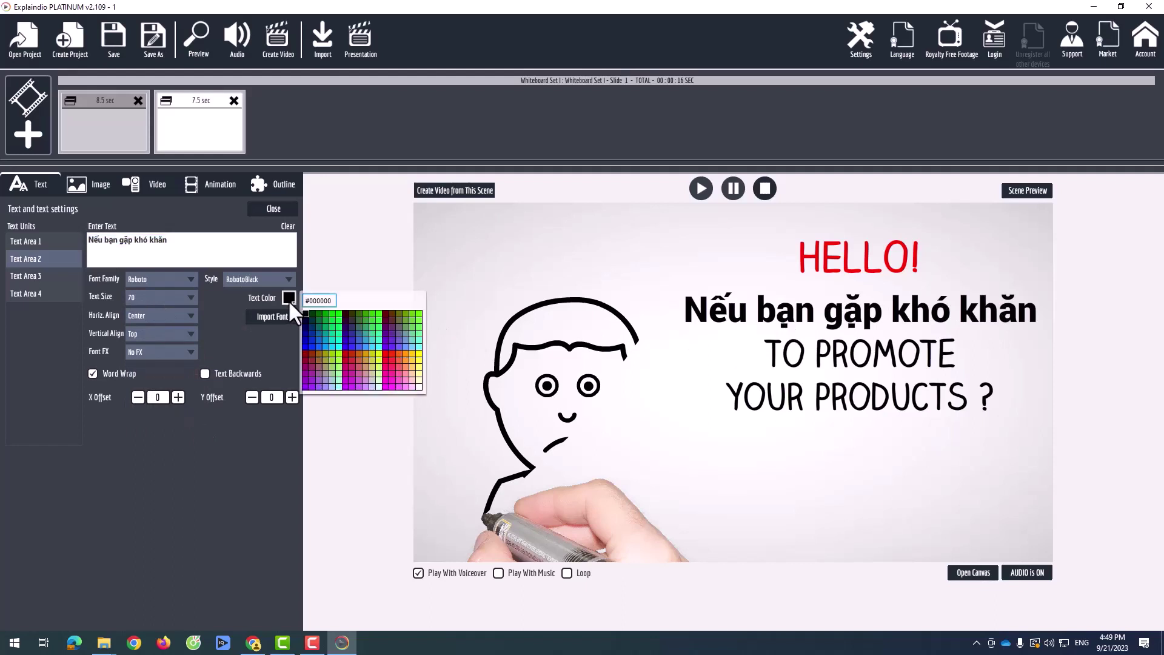
left_click(345, 334)
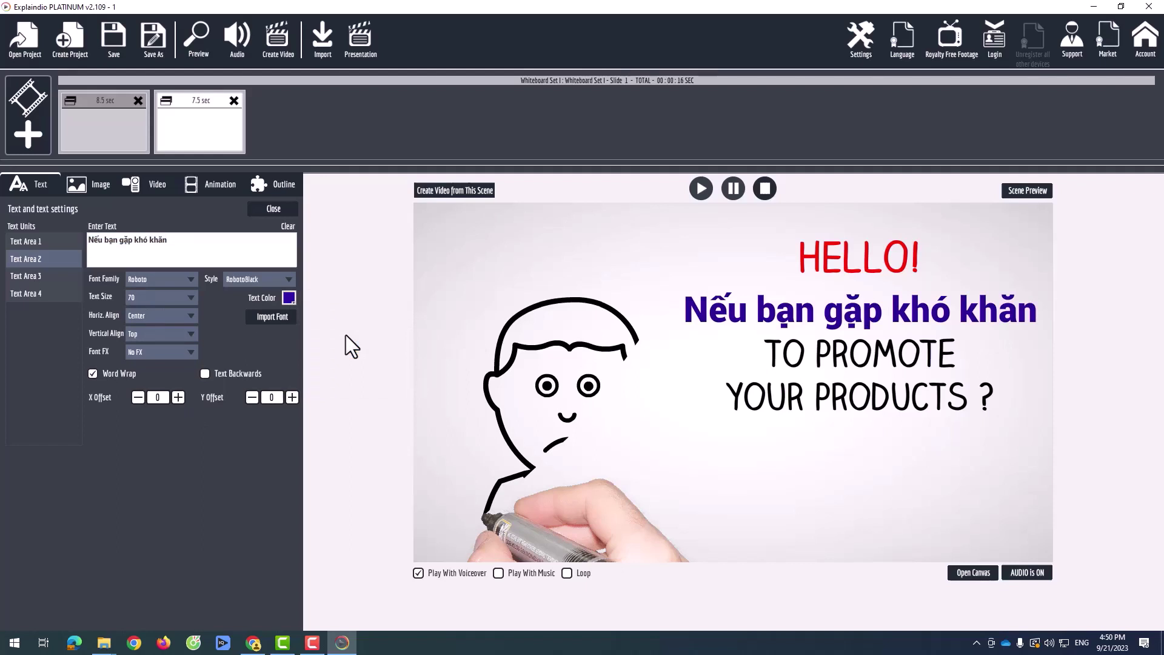
- Replace the third text area's wording with "khi làm video"
left_click(32, 276)
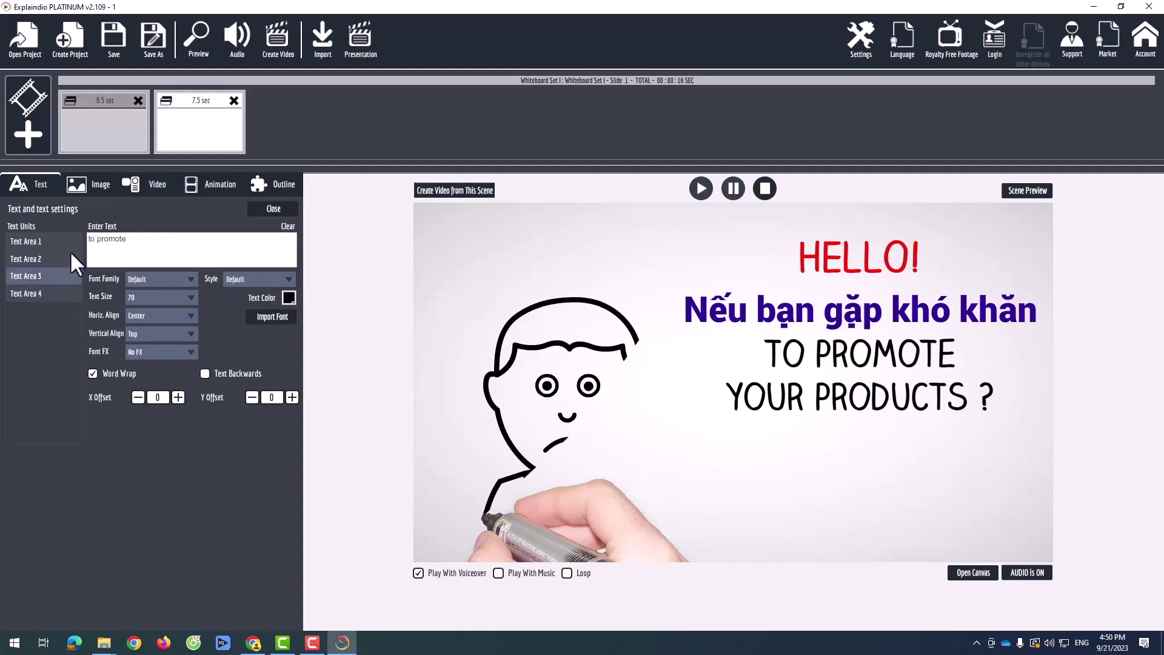
left_click_drag(161, 241, 75, 237)
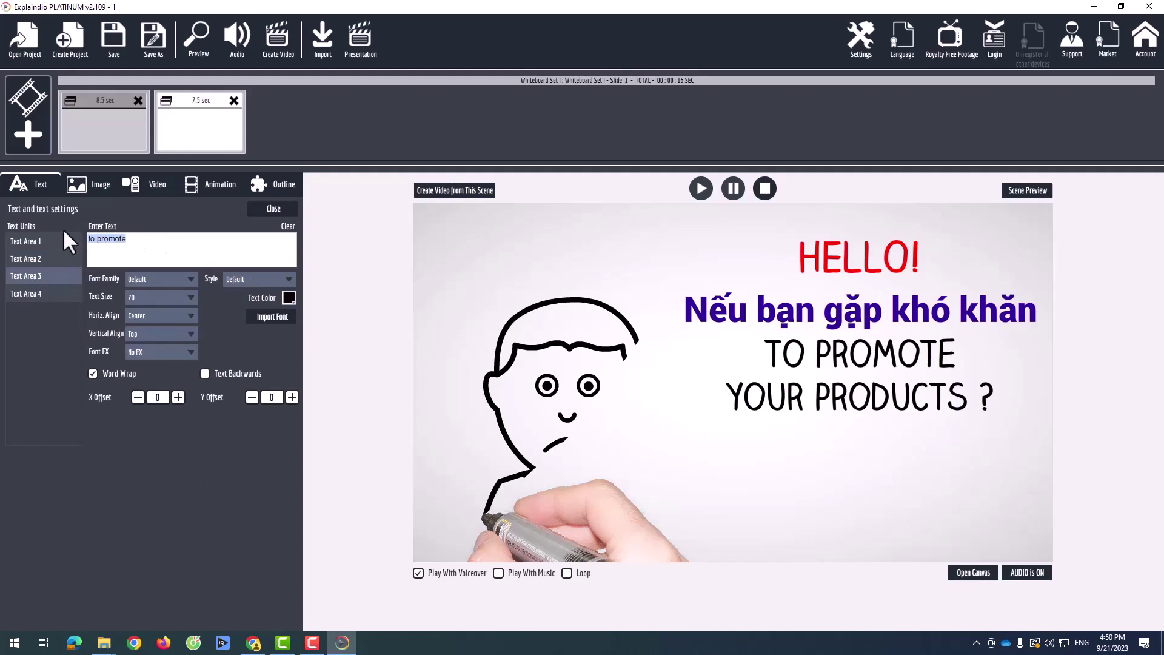
type("k")
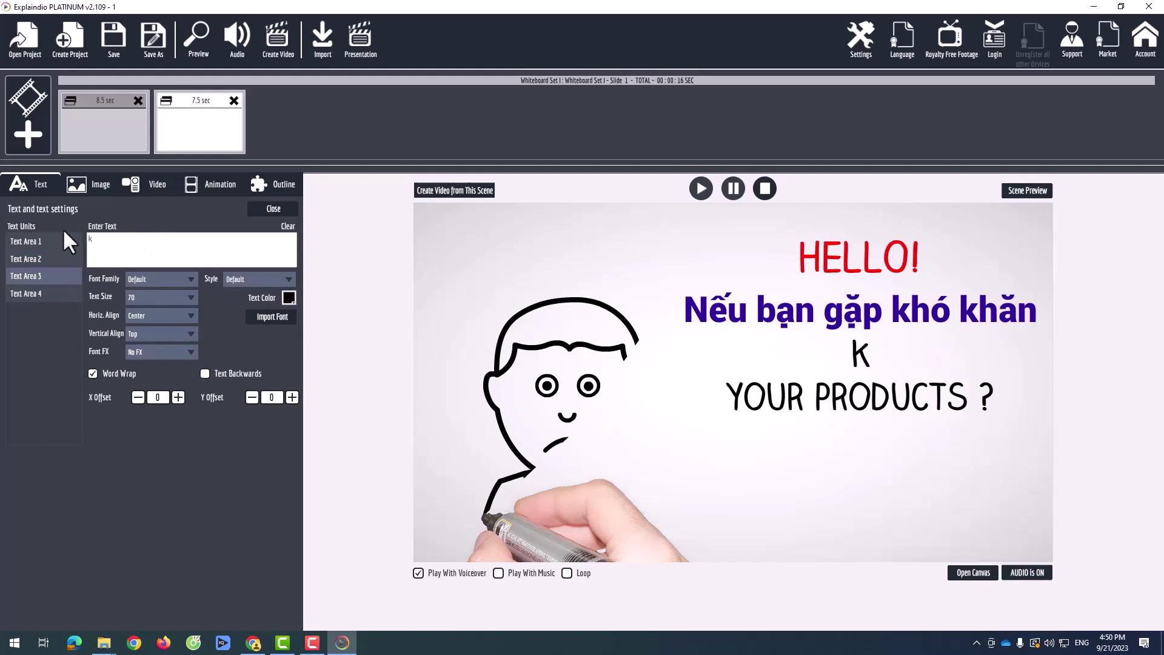
type("hi là")
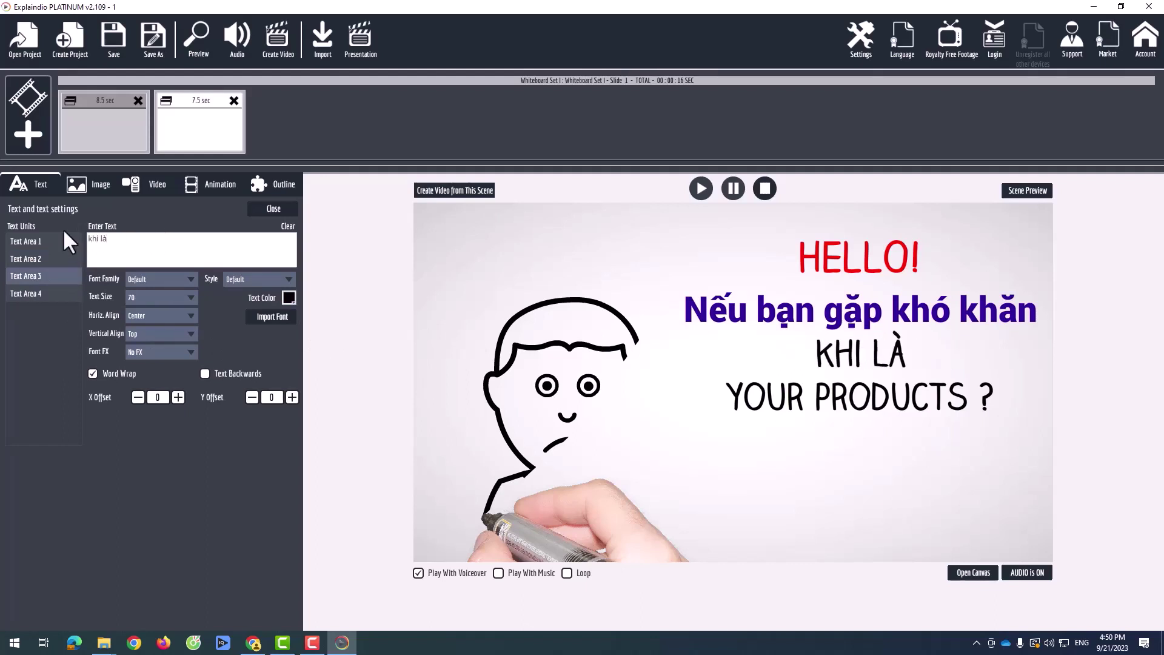
type("m video")
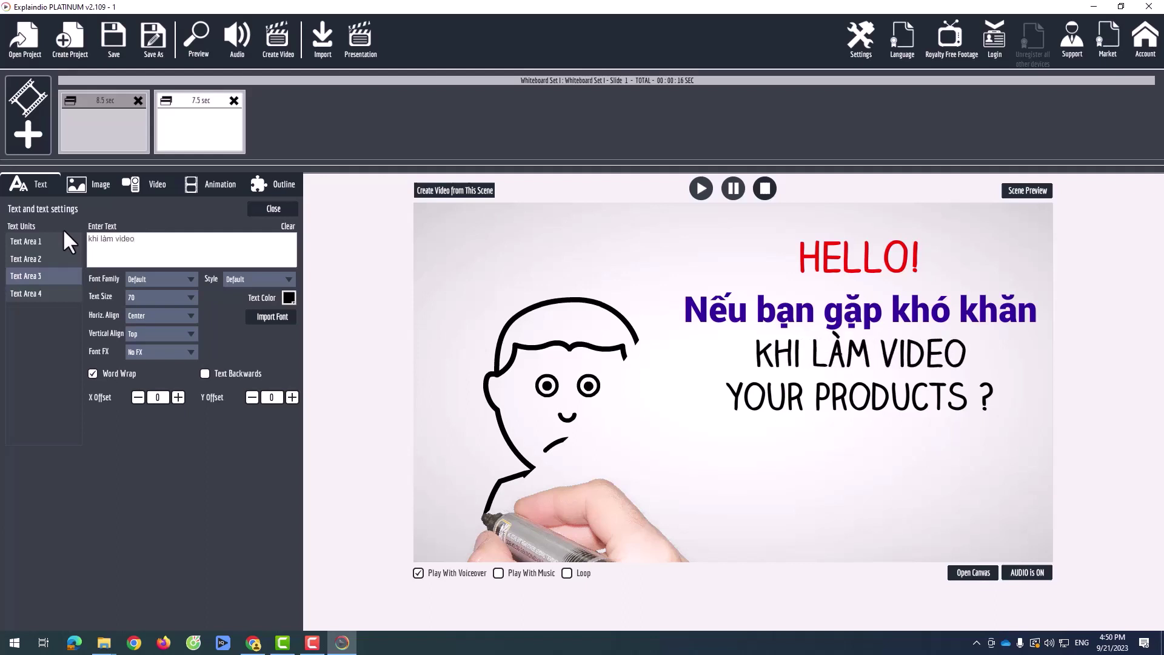
- Set the font family of the third text area to Roboto
key("ctrl+a")
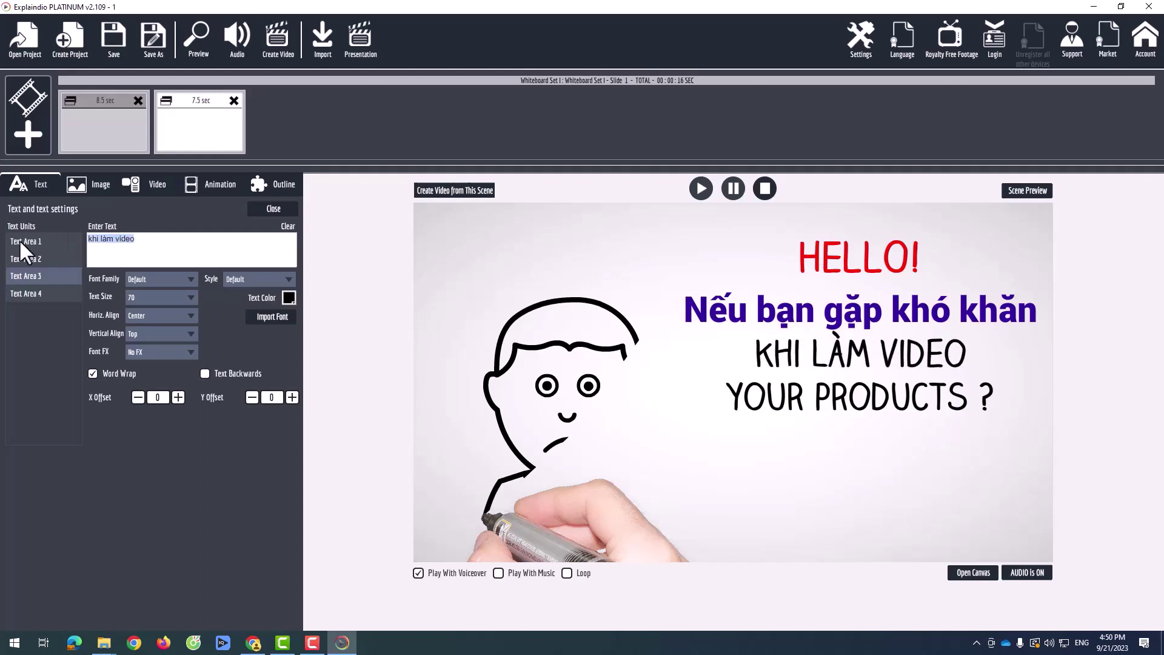
left_click(190, 279)
scroll(194, 364, "down", 3)
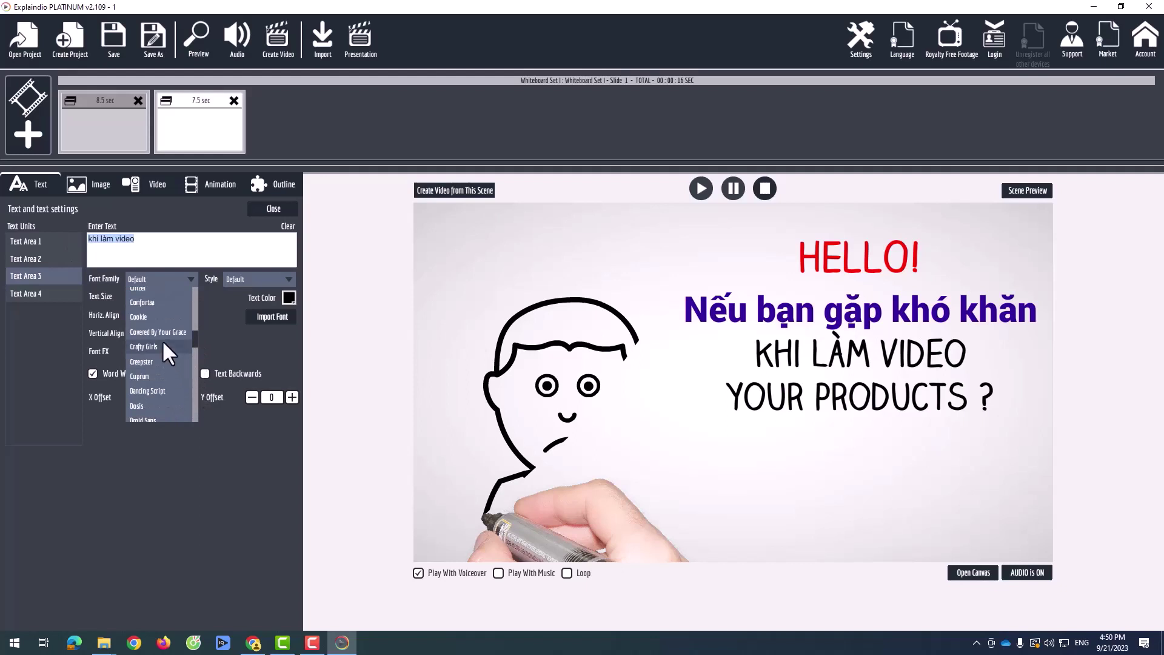
left_click_drag(195, 340, 190, 431)
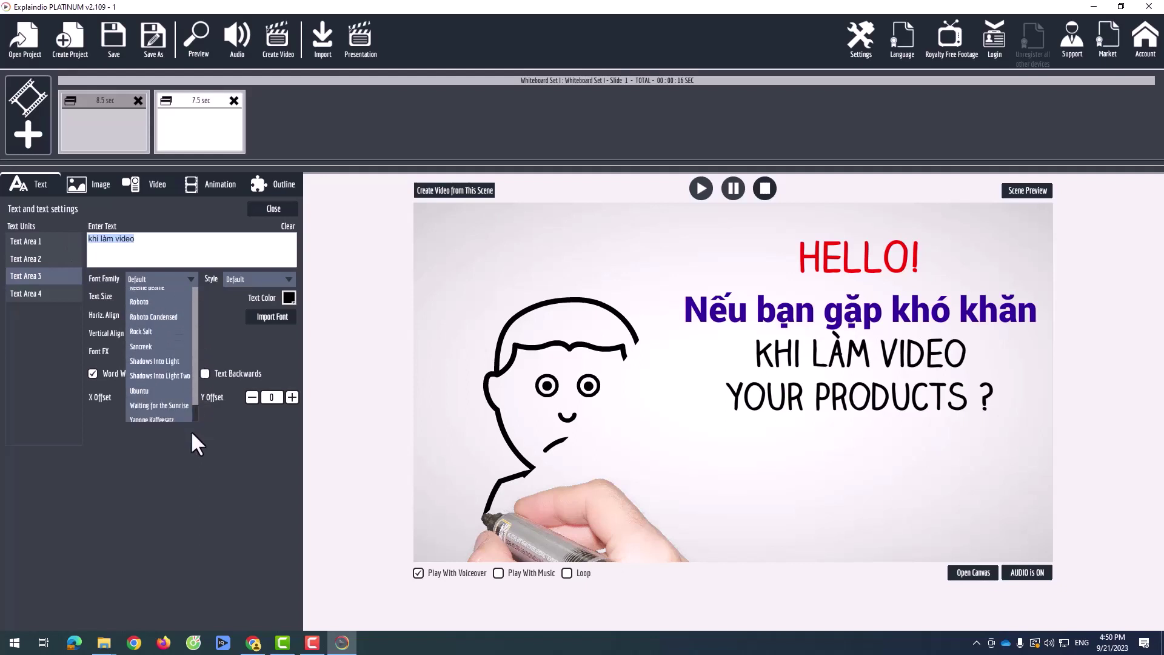
left_click(141, 302)
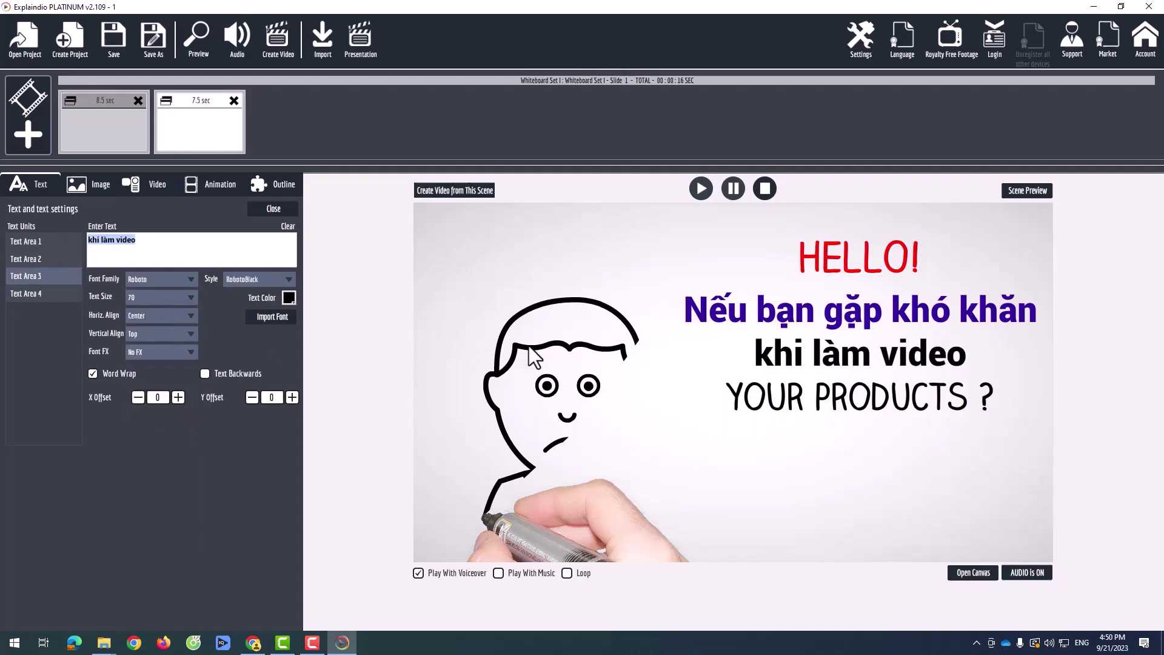
- Try an orange text color on the third text area, and set it to purple instead
left_click(287, 296)
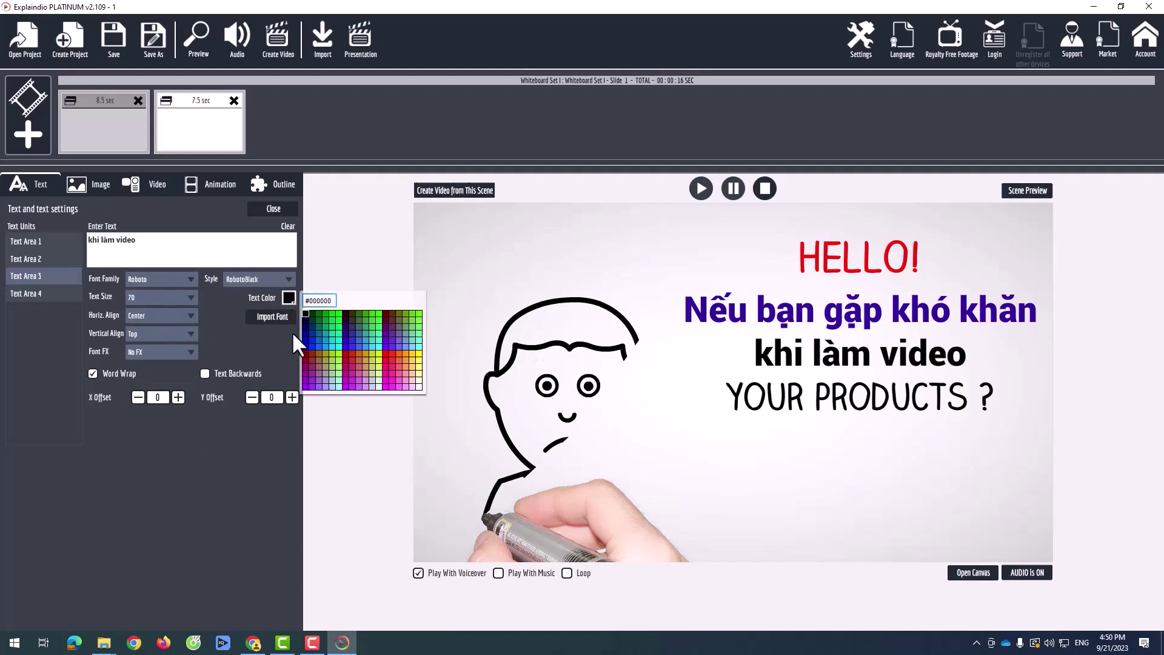
left_click(360, 359)
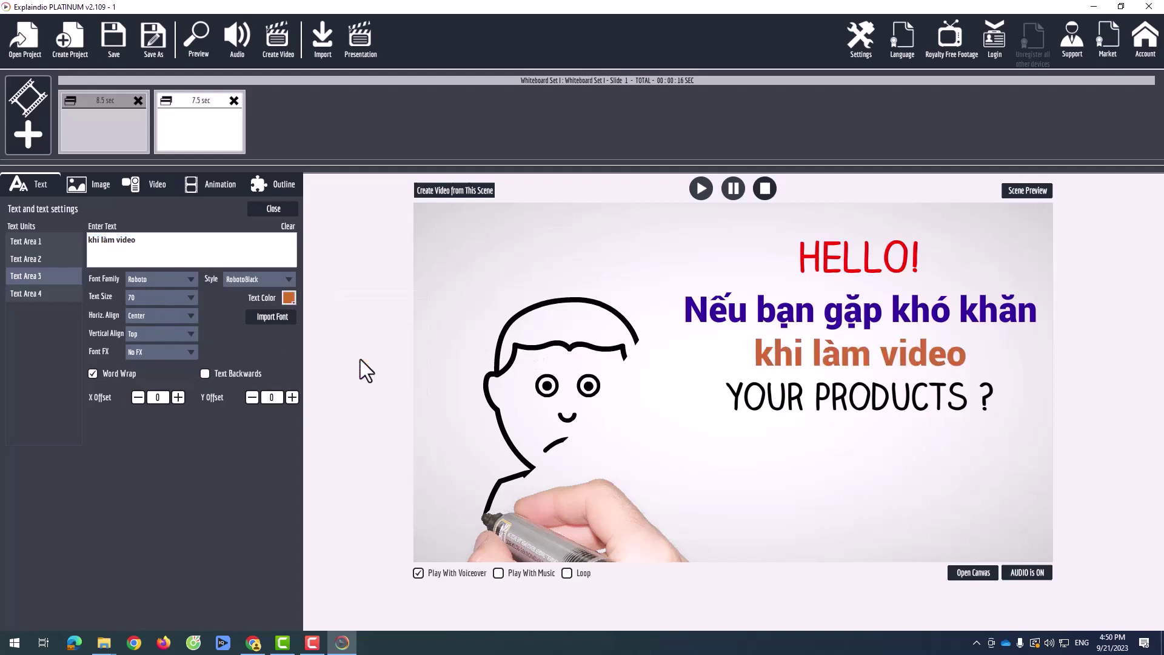
left_click(289, 296)
left_click(307, 380)
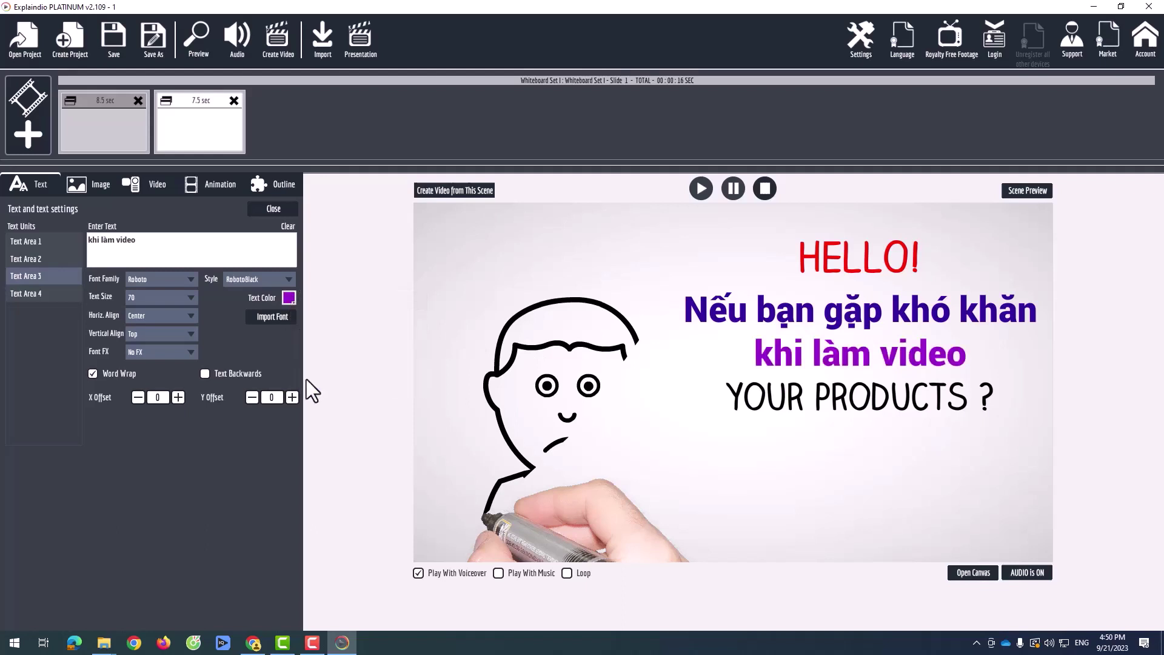
- Try the Dark Bloom font effect on the third text area, and set it to Strong Shadow instead
left_click(190, 350)
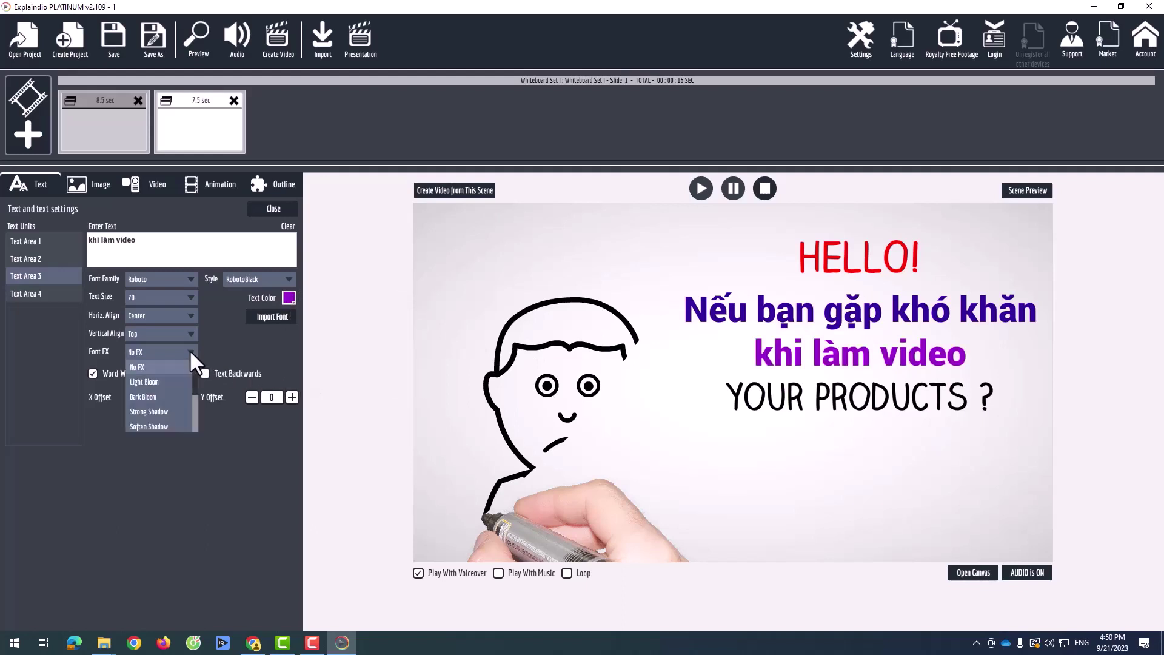
left_click(154, 398)
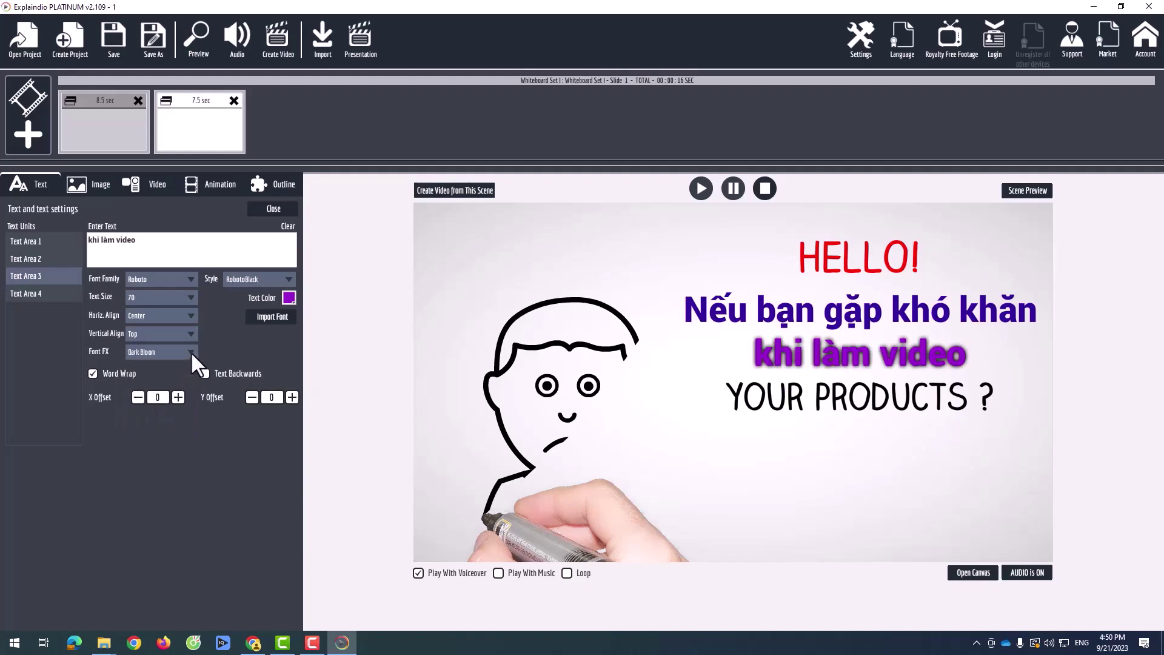
left_click(191, 351)
left_click(165, 413)
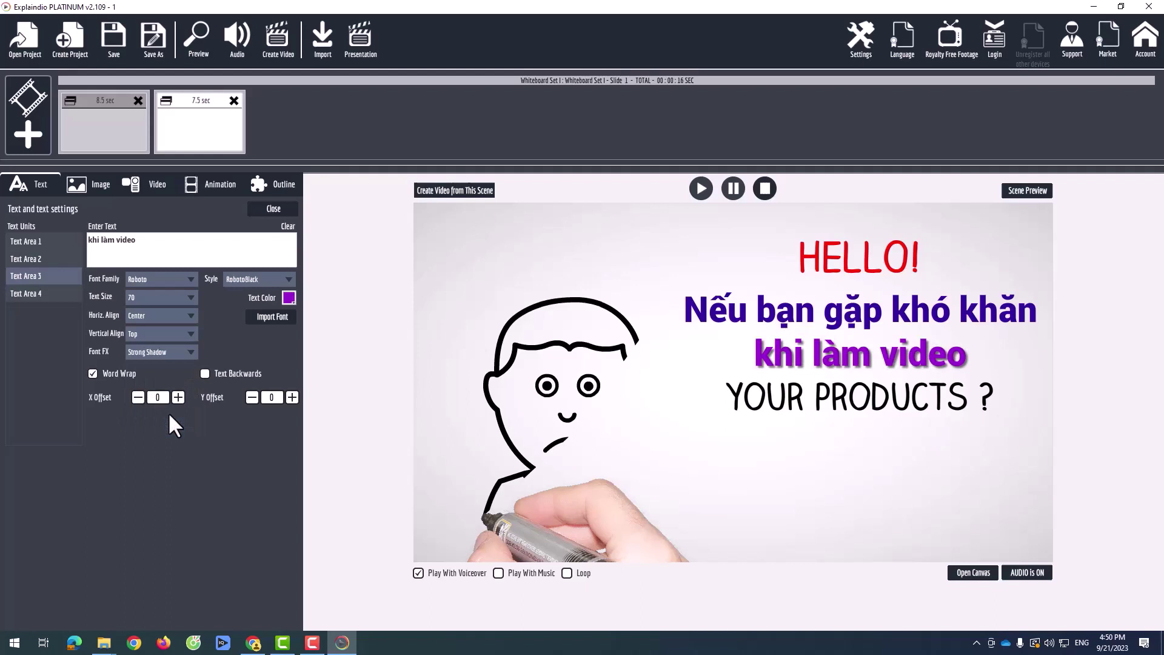
- Replace the fourth text area's wording with "Thì liên hệ chúng tôi"
left_click(28, 295)
left_click_drag(153, 242, 63, 241)
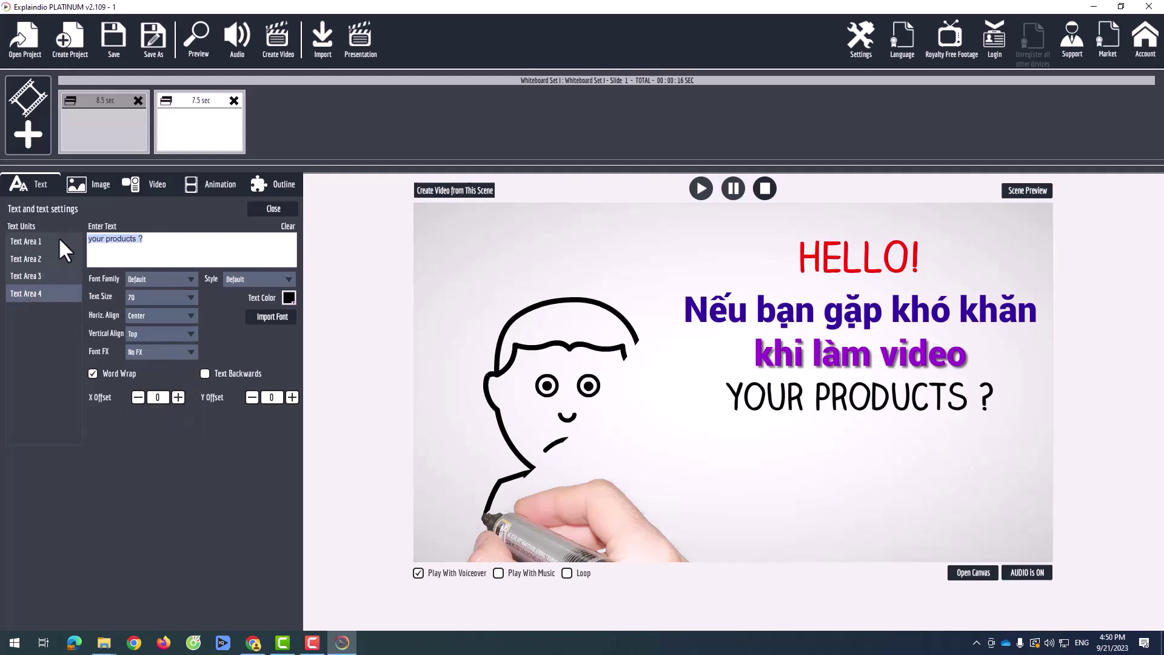
type("Thì")
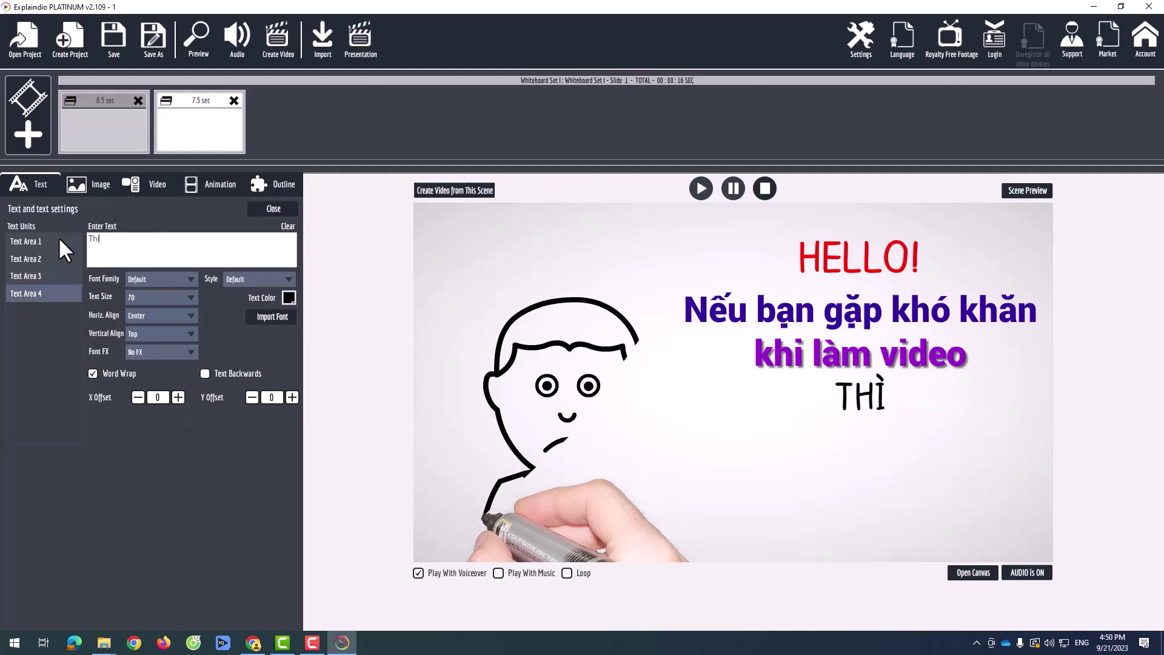
type(" liên hệ")
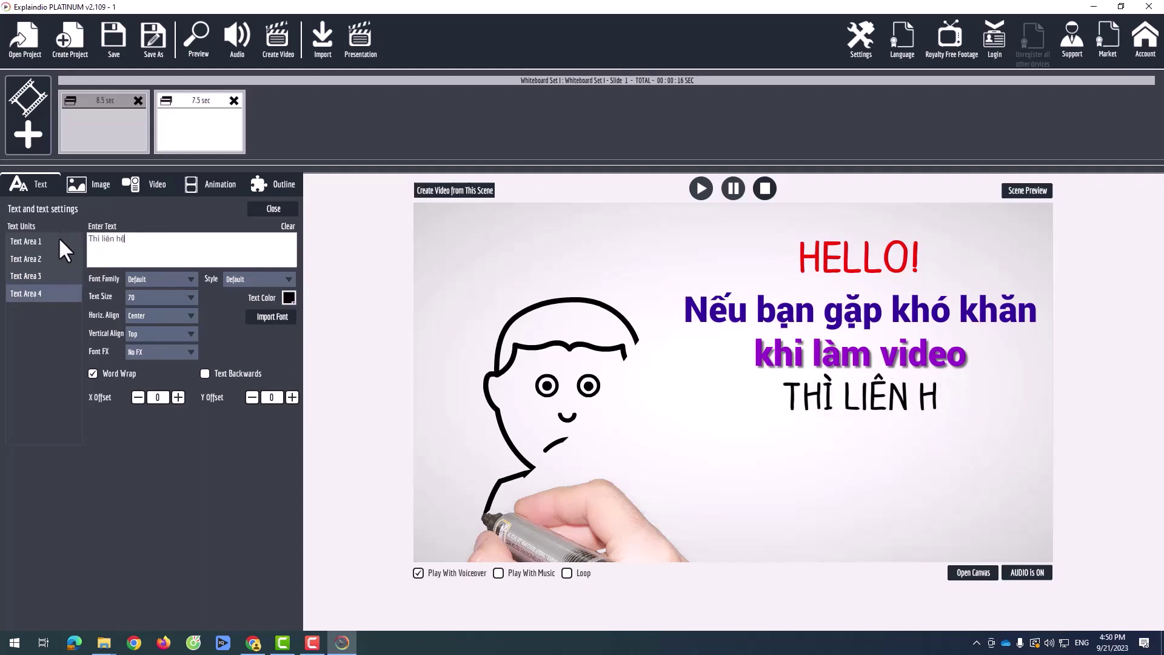
type(" chúng t")
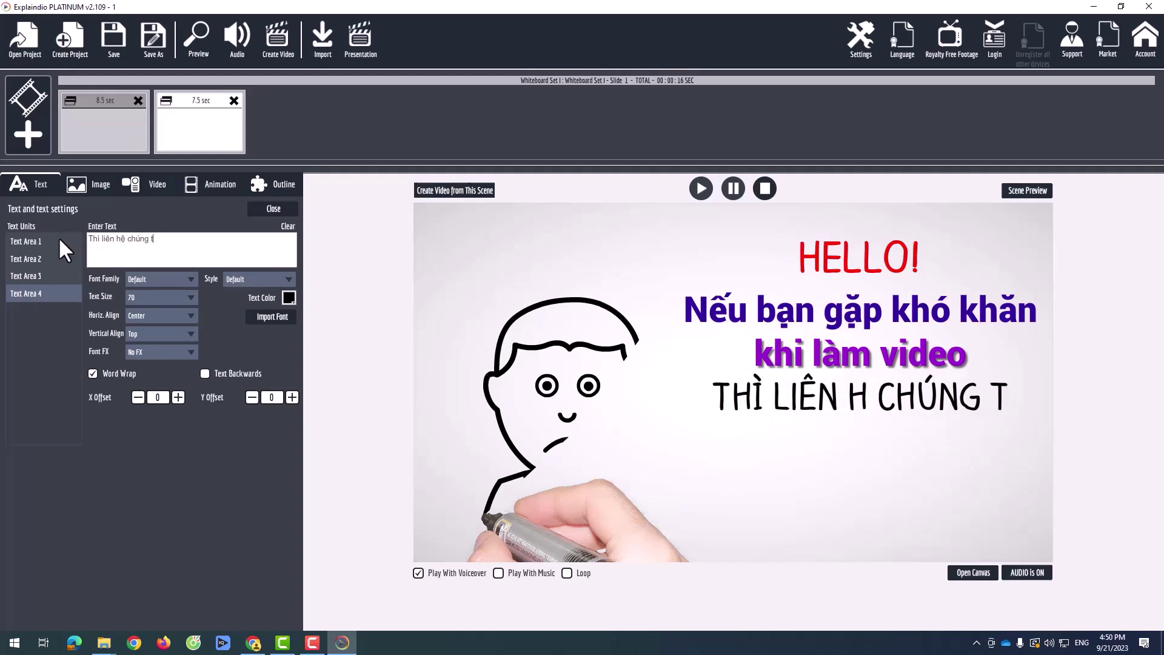
type("ôi")
key("ctrl+a")
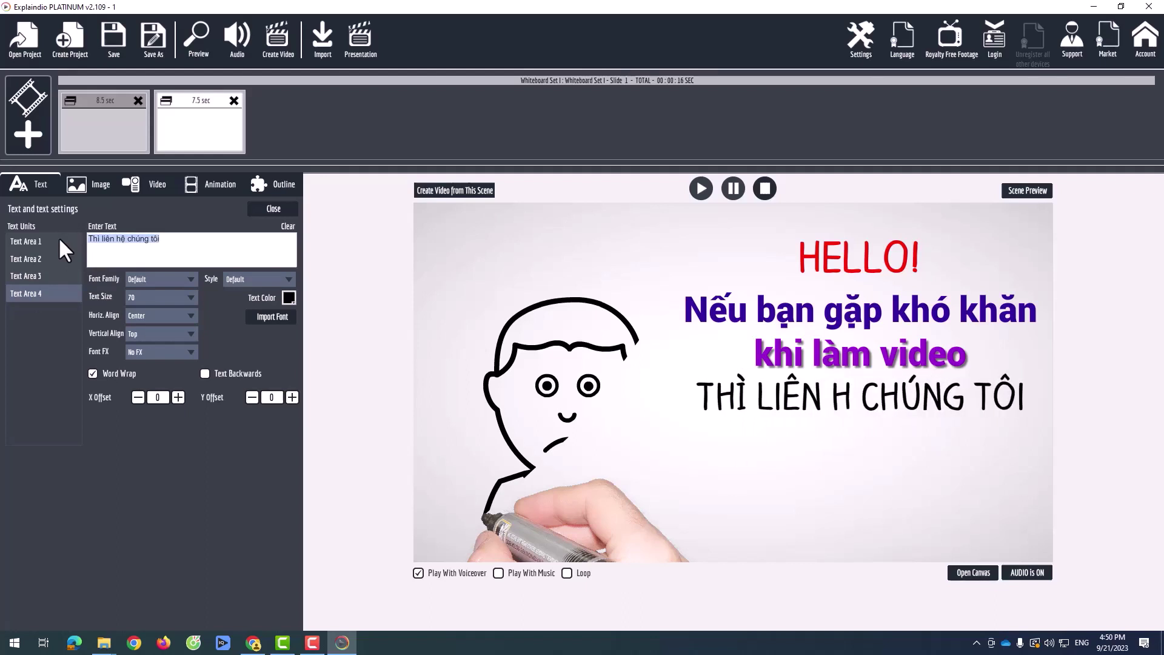
left_click(179, 245)
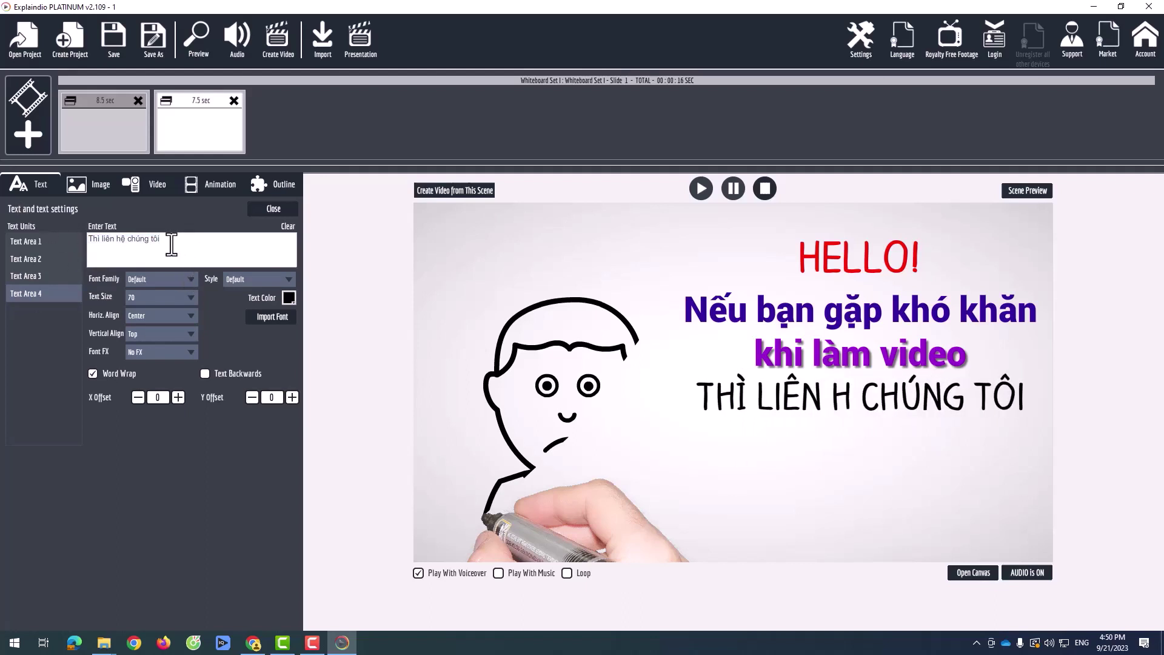
- Set the font family of the fourth text area to Roboto
key("ctrl+a")
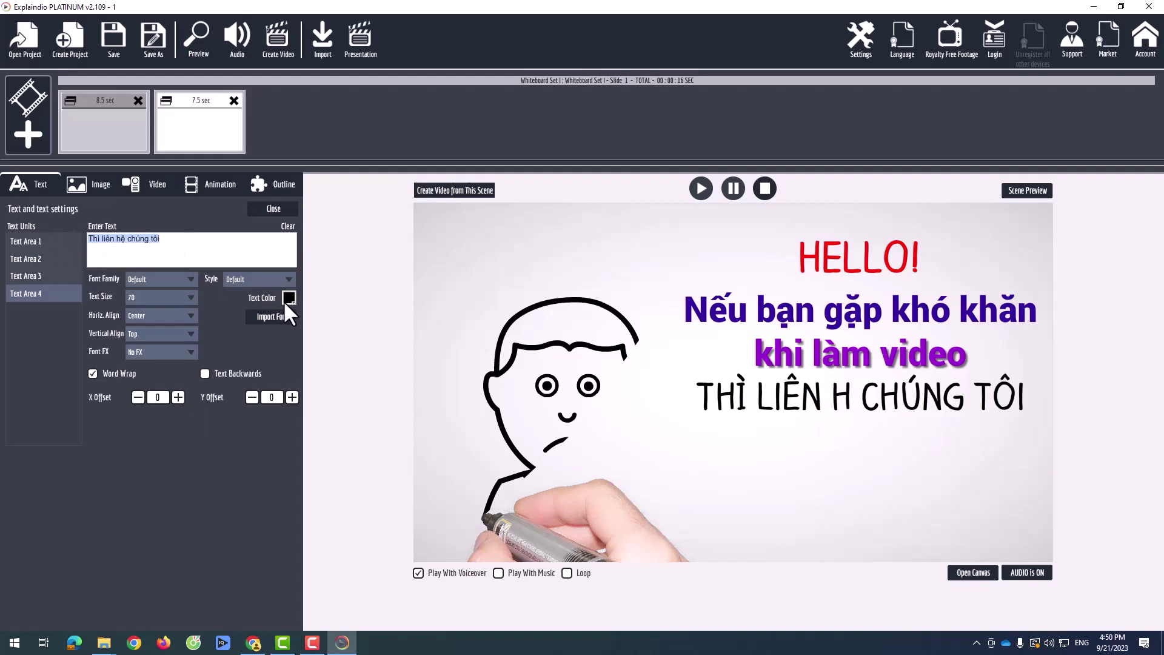
left_click(189, 279)
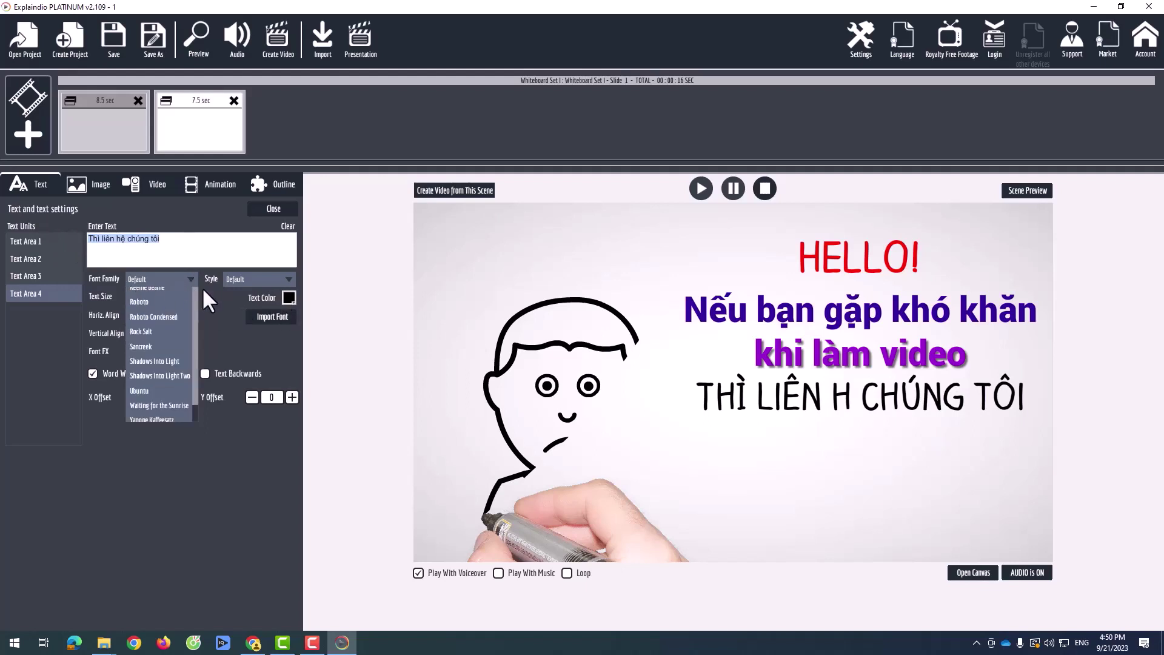
scroll(194, 297, "up", 10)
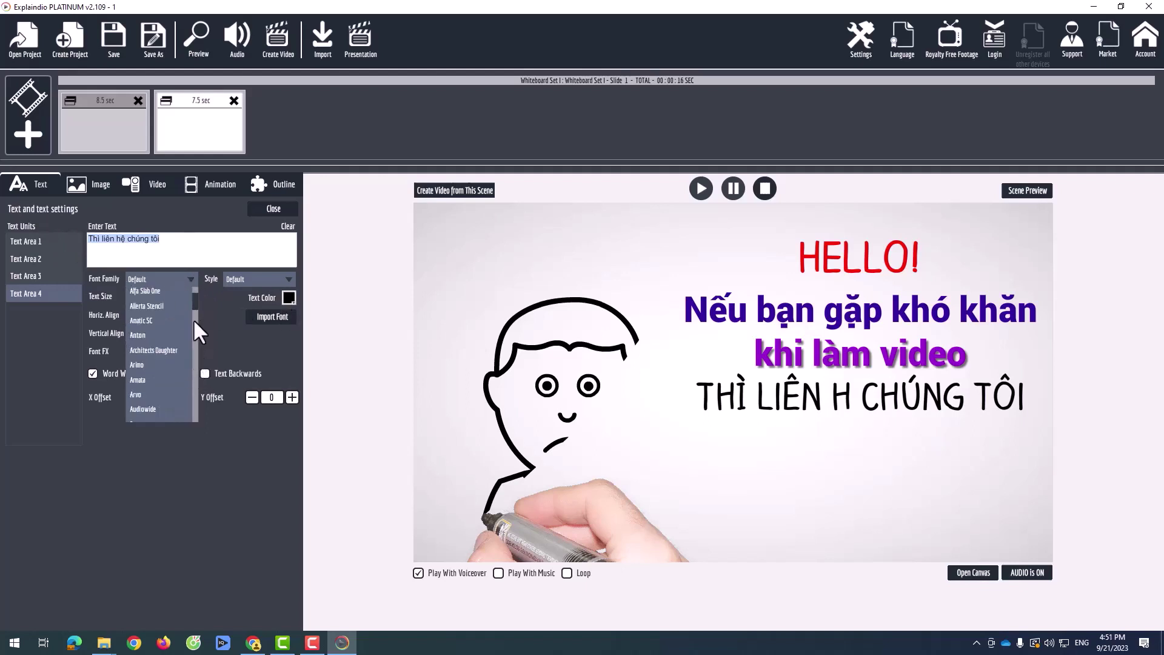
left_click_drag(192, 301, 192, 420)
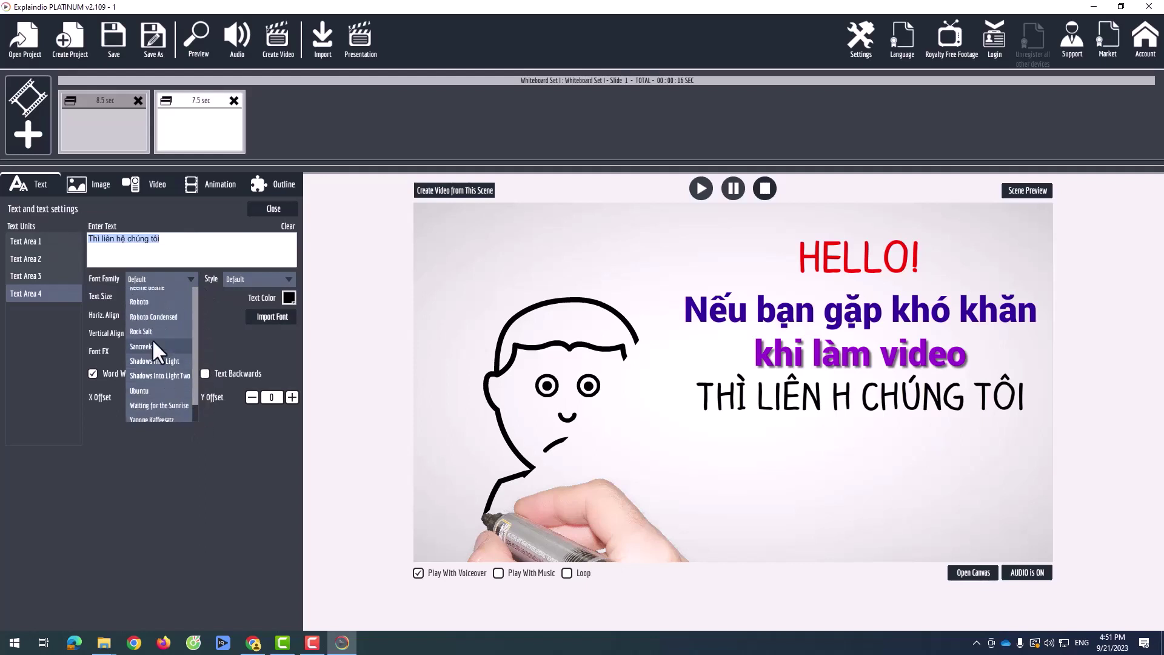
left_click(148, 302)
- Set the fourth text area's size to 60, and open the scene's canvas briefly before closing it
left_click(179, 250)
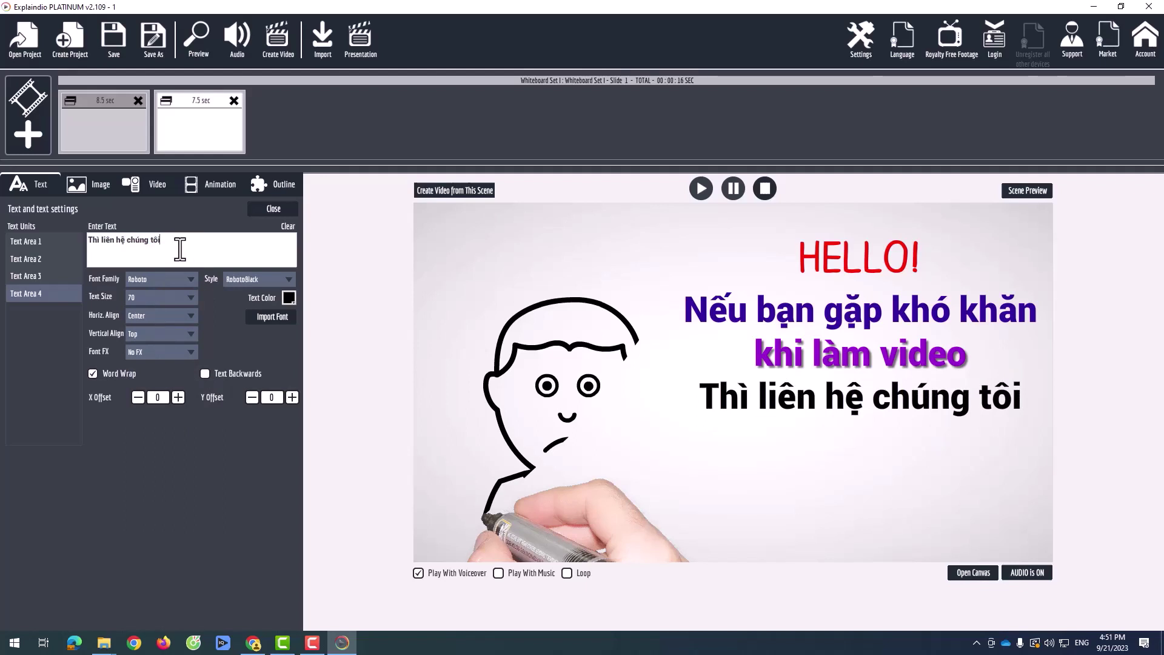
left_click_drag(180, 249, 89, 238)
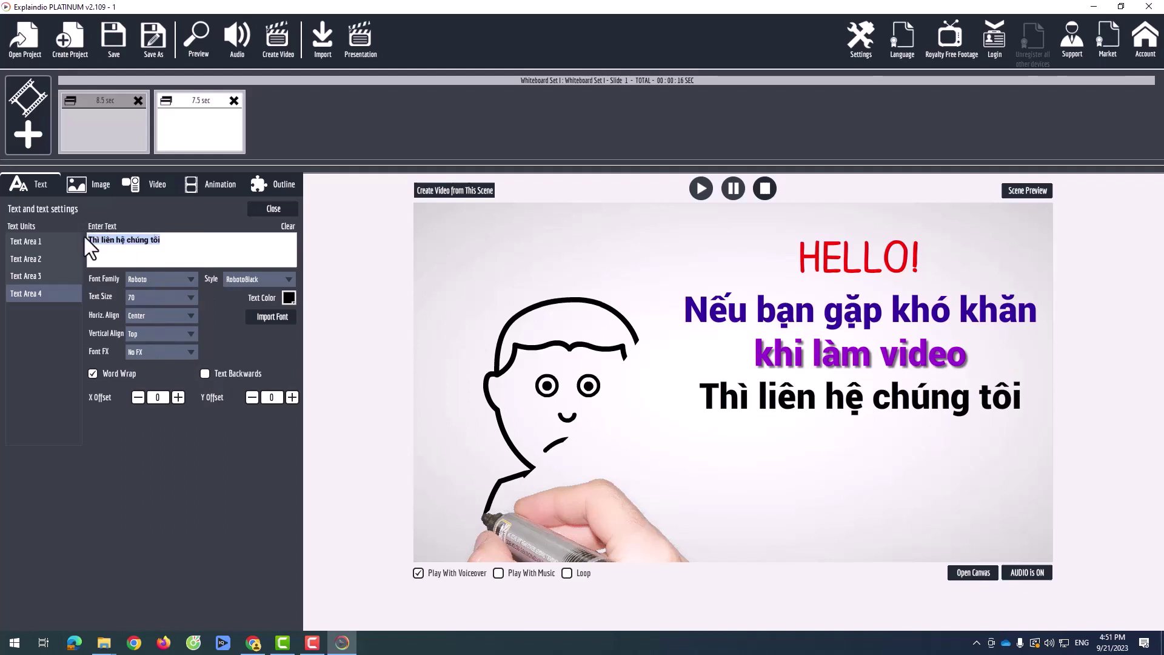
left_click(189, 296)
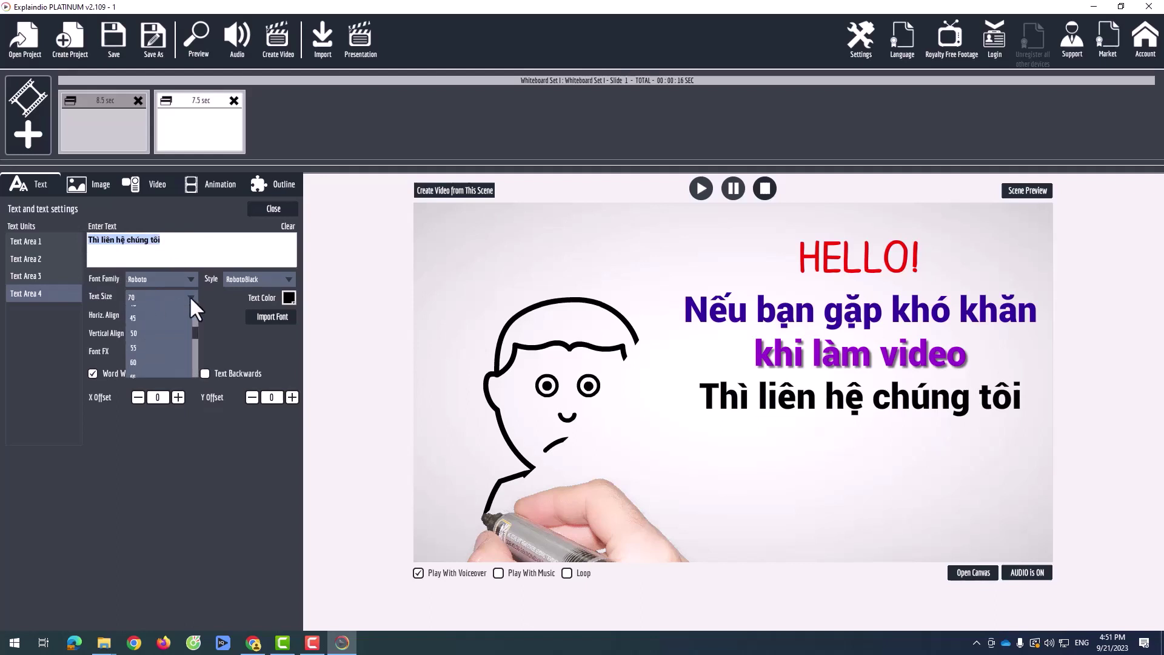
left_click(144, 360)
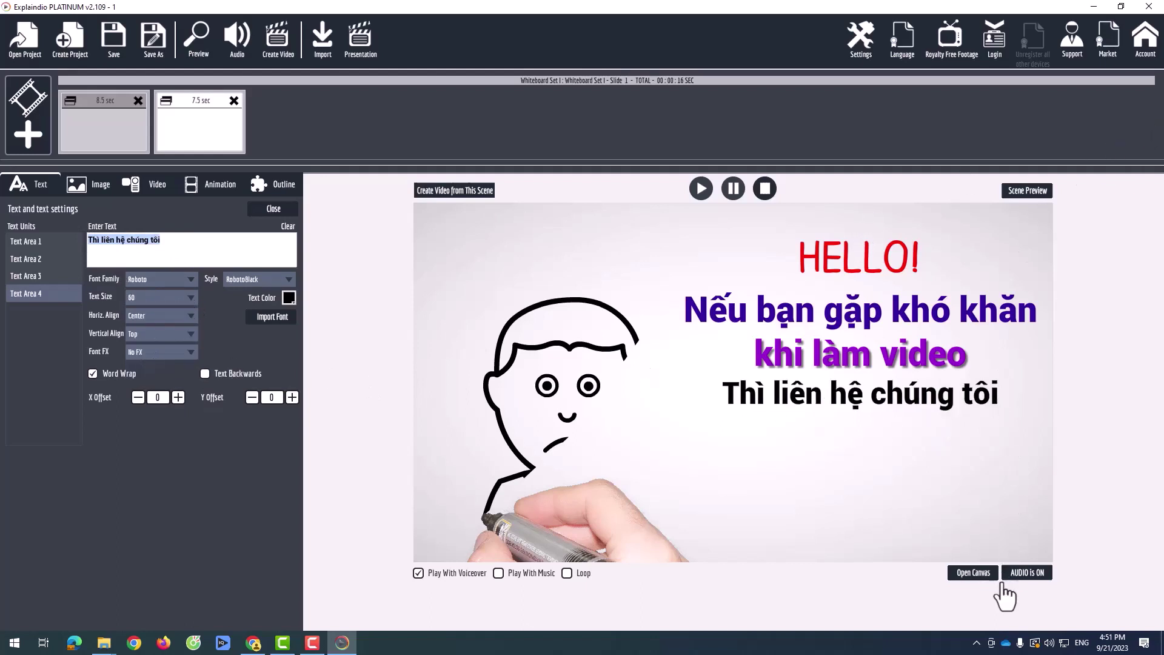
left_click(974, 574)
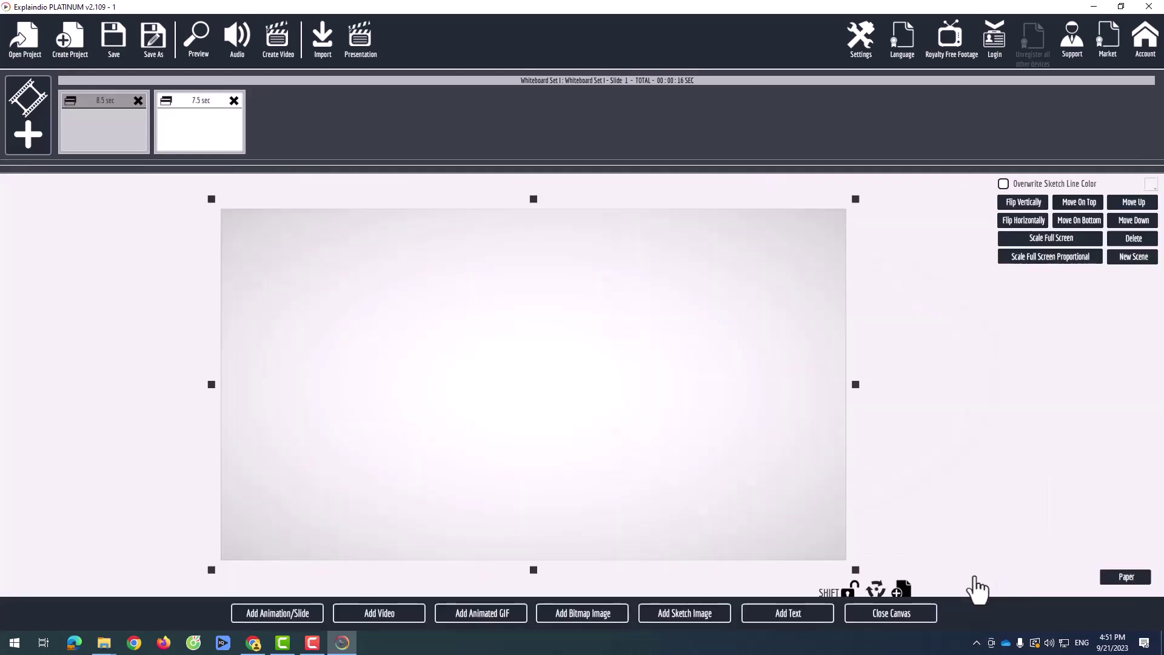
left_click(889, 615)
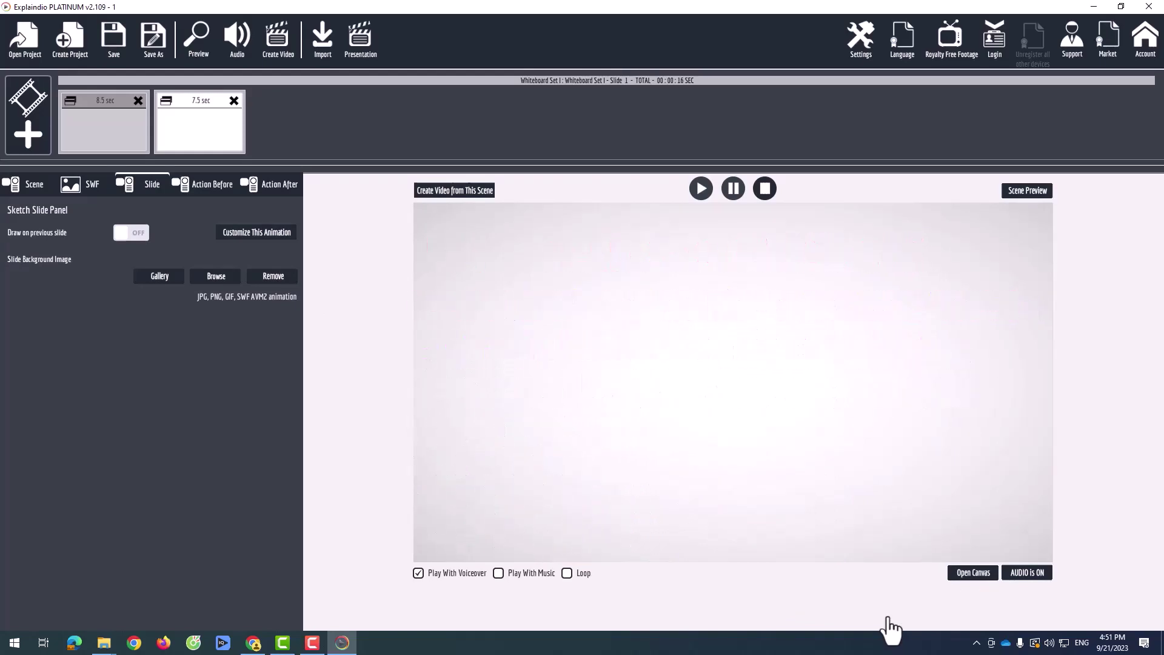
- Start a new scene and open the Explaindio slide library for it
left_click(30, 143)
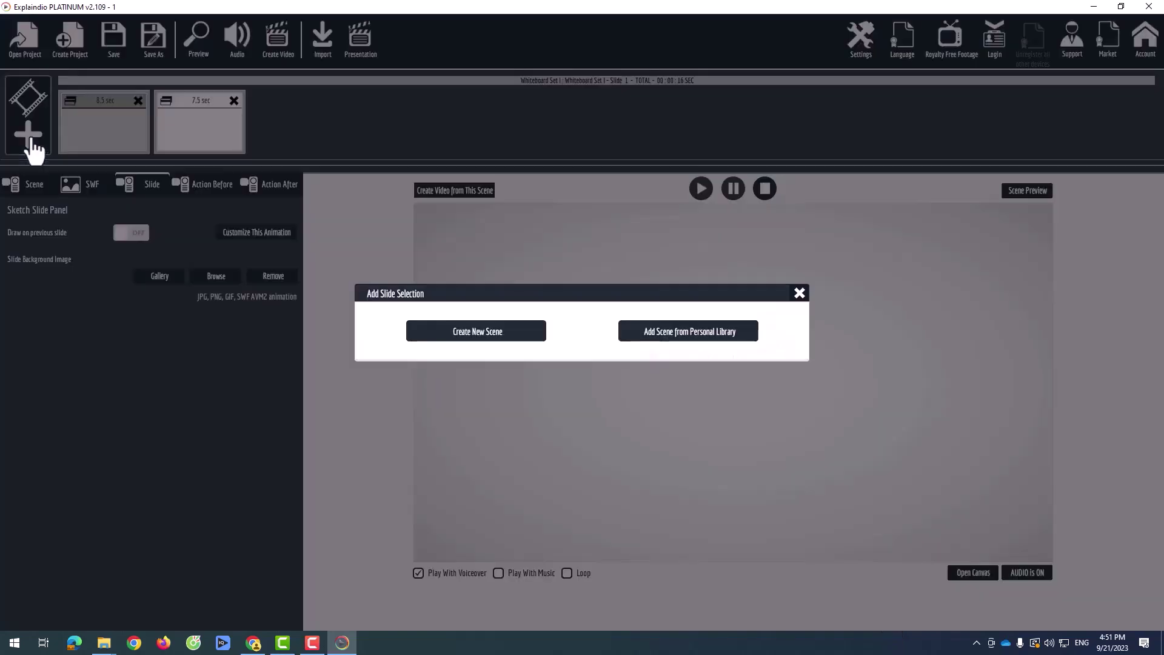
left_click(485, 335)
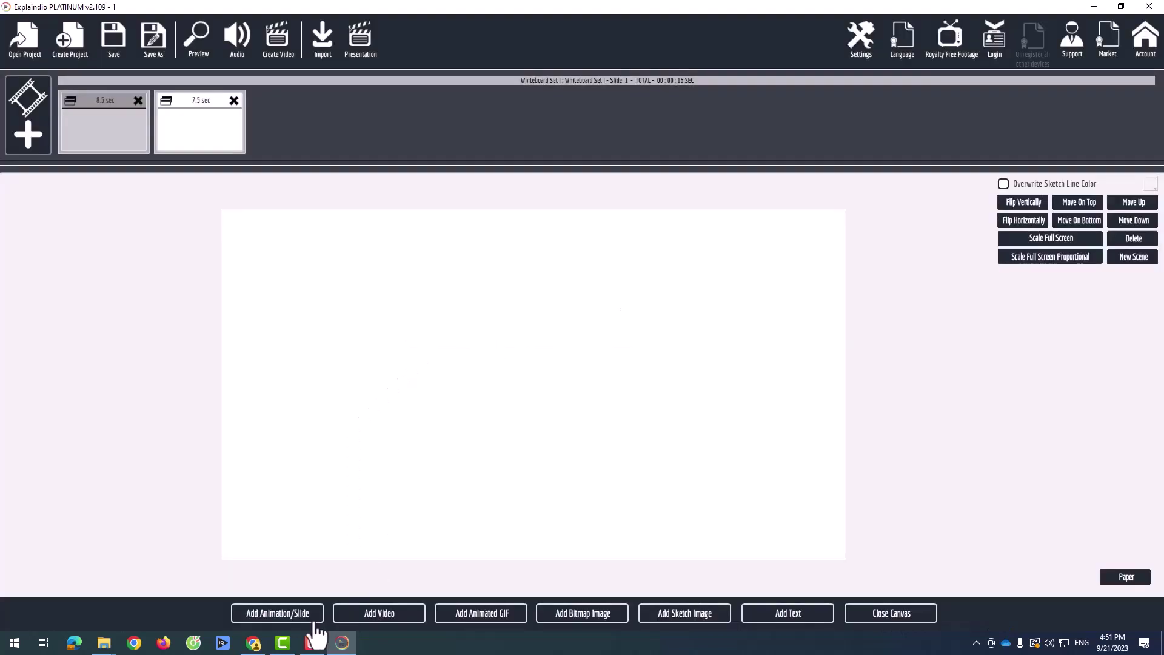
left_click(264, 616)
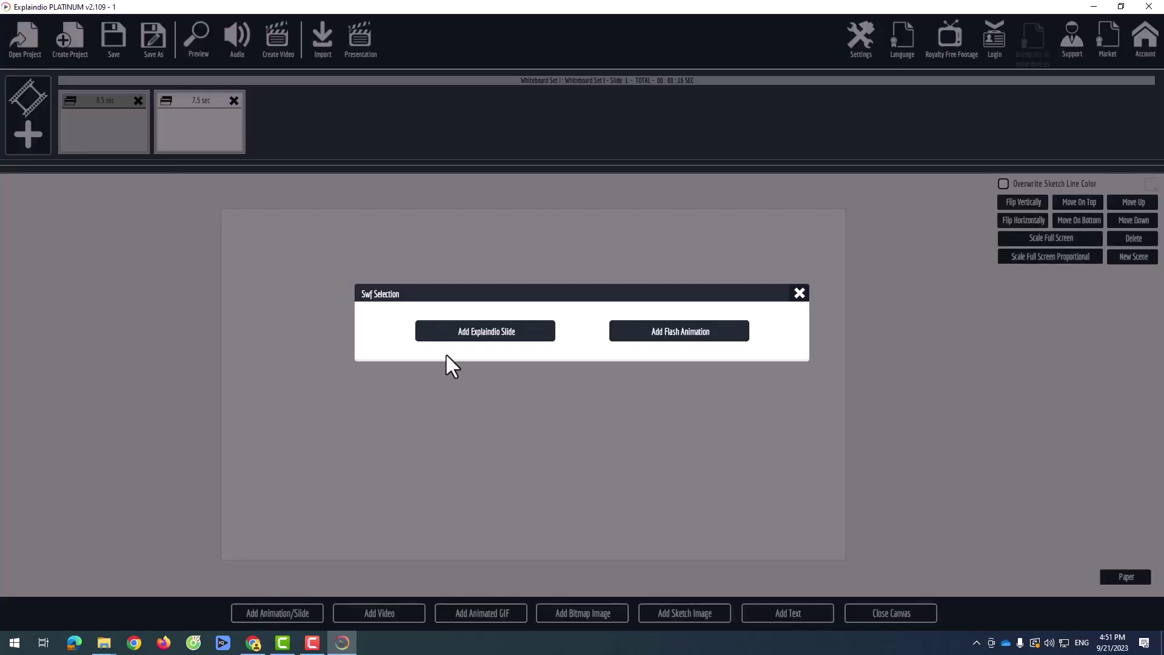
left_click(483, 336)
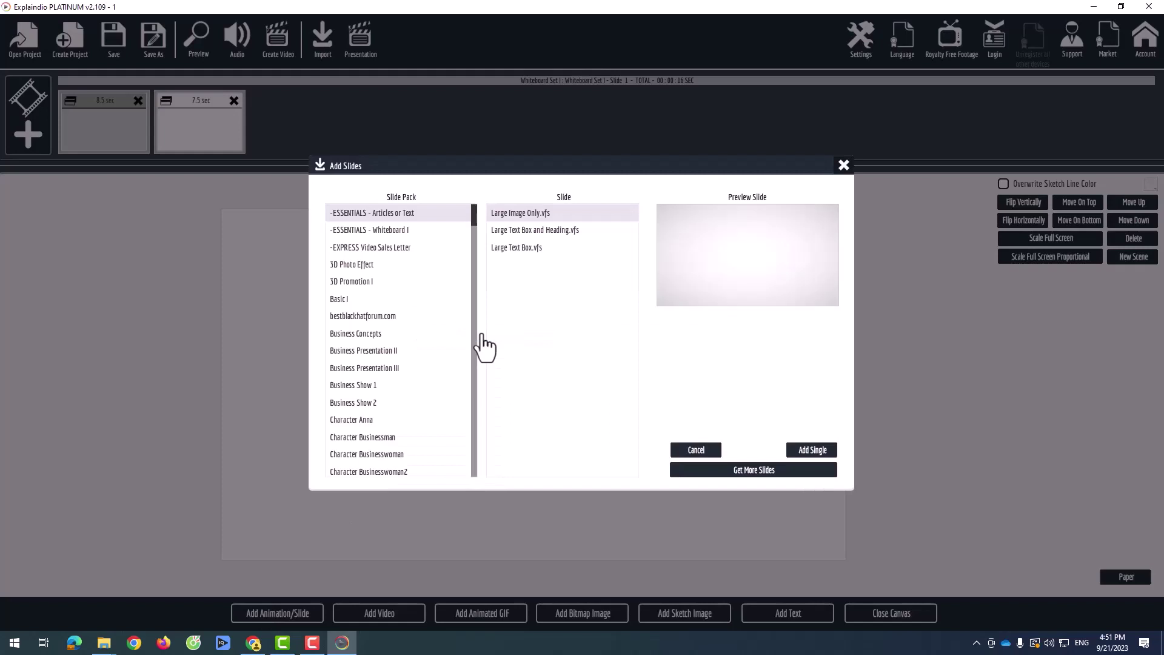
- Preview sample slides from the ProThemes July 2015 Clean Website Presentation and Hand Explainer packs
left_click_drag(475, 224, 479, 376)
scroll(474, 366, "down", 3)
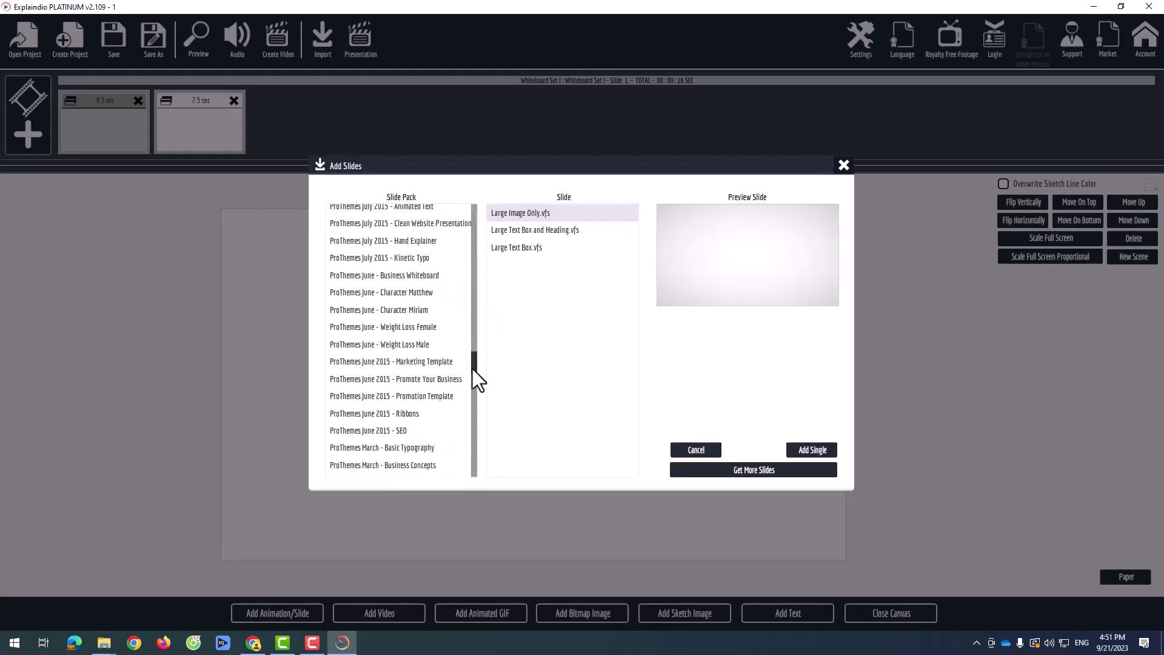
left_click(423, 246)
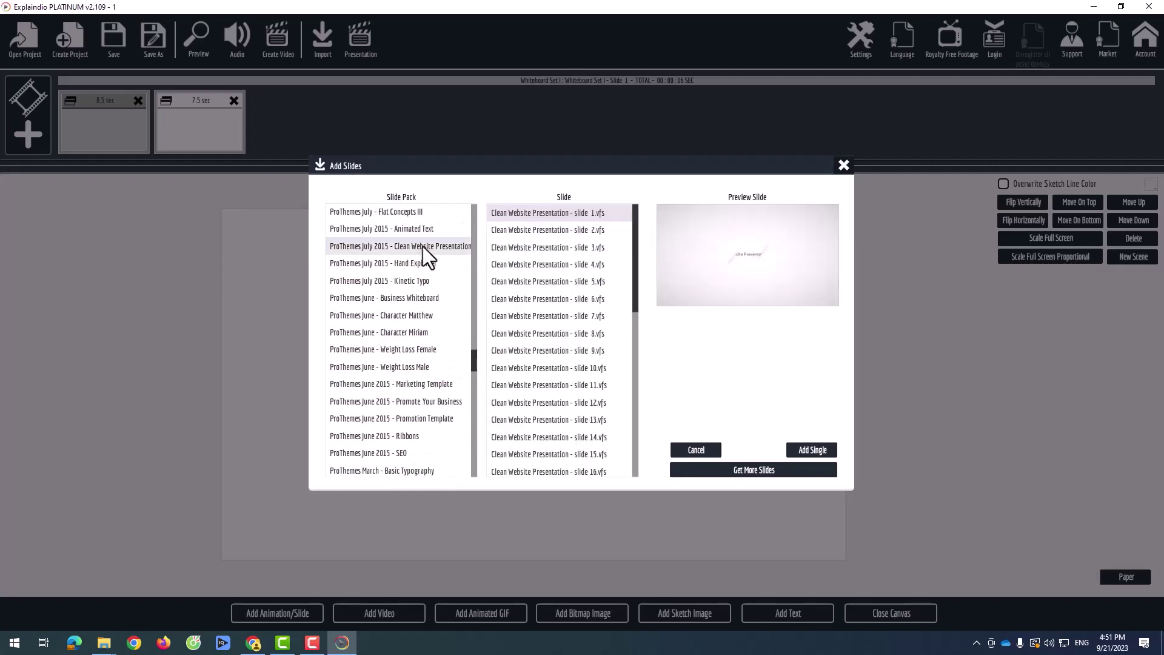
left_click(550, 230)
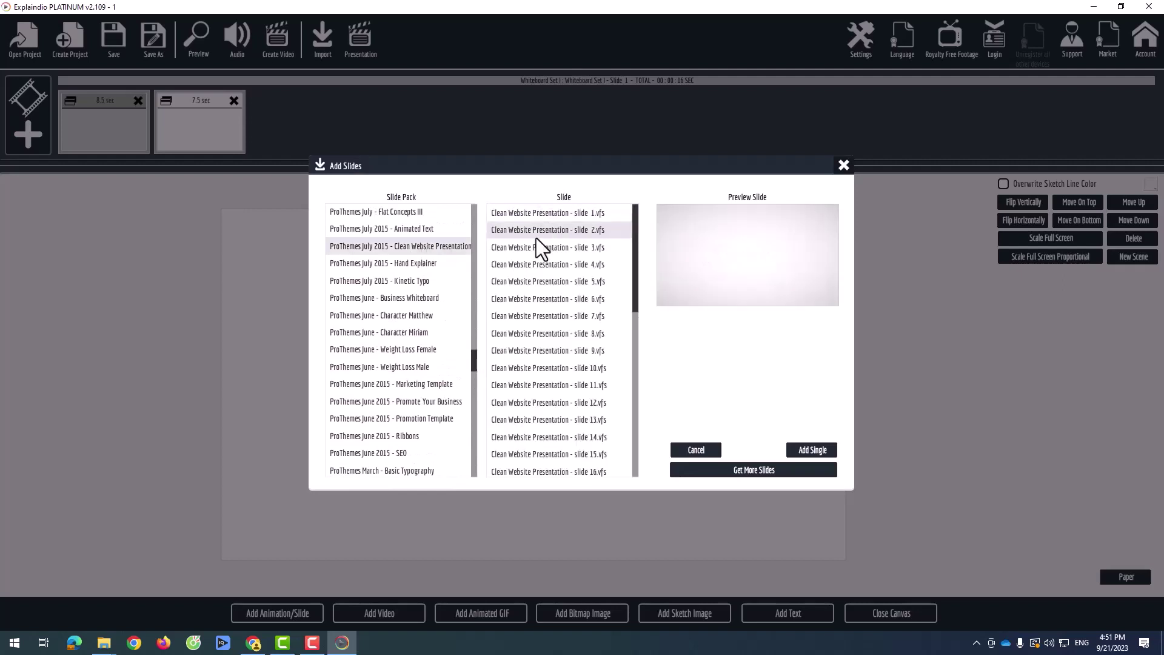
left_click(412, 266)
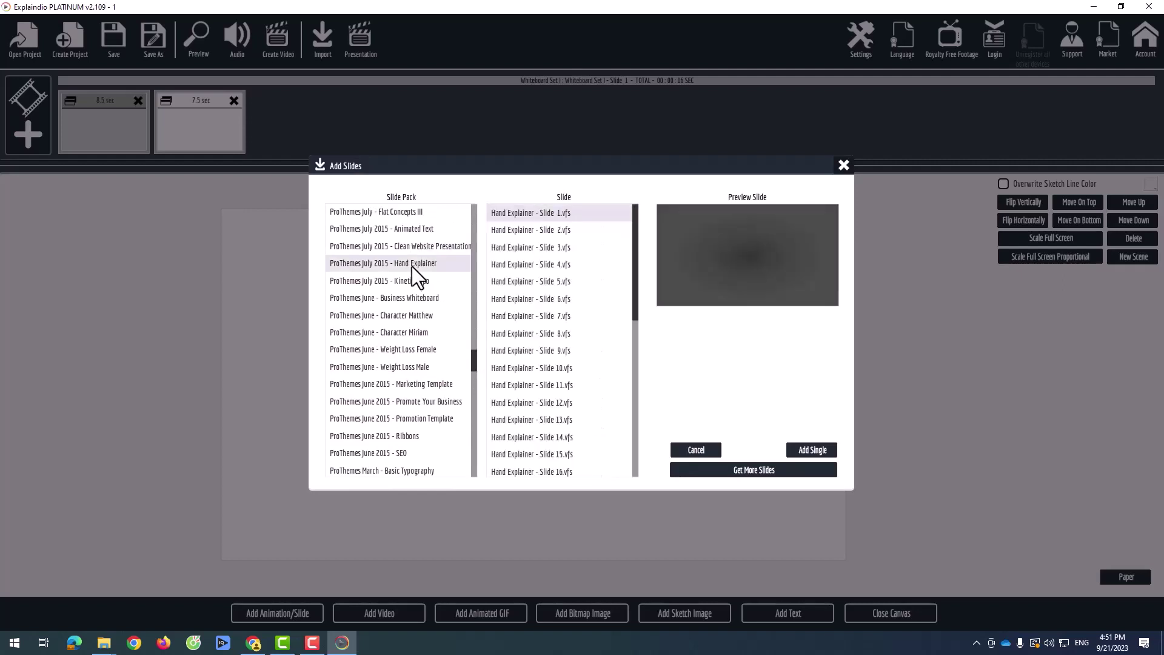
left_click(518, 251)
left_click(517, 264)
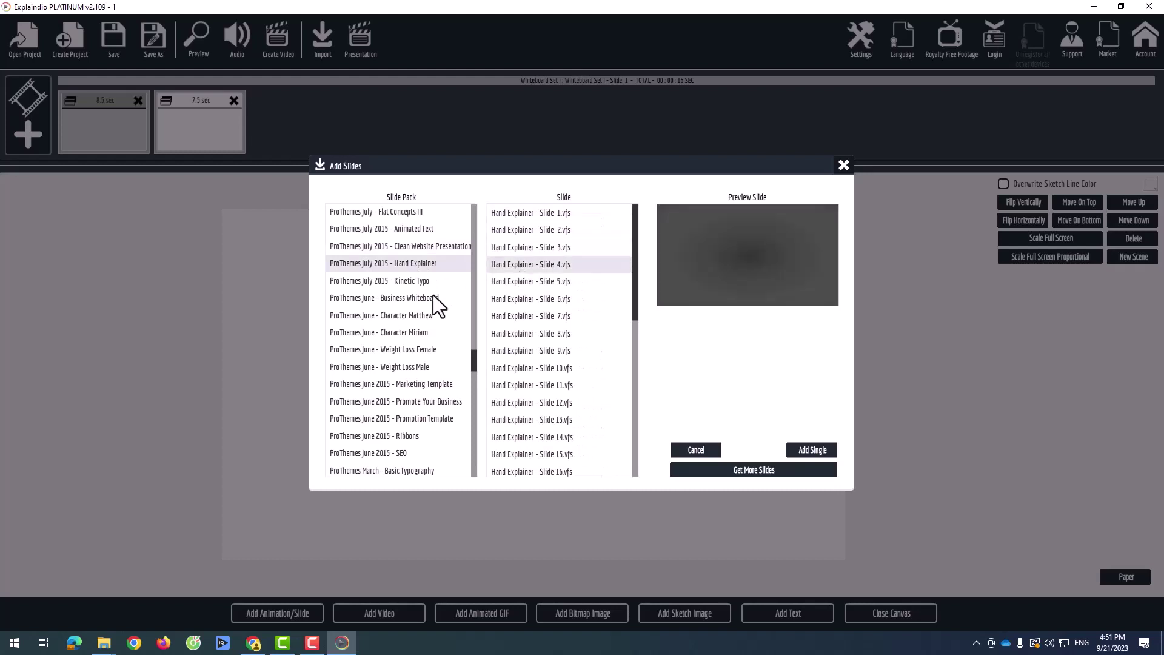
- Preview slides from the ProThemes June packs Business Whiteboard, Character Matthew and Character Miriam
left_click(421, 299)
left_click(536, 233)
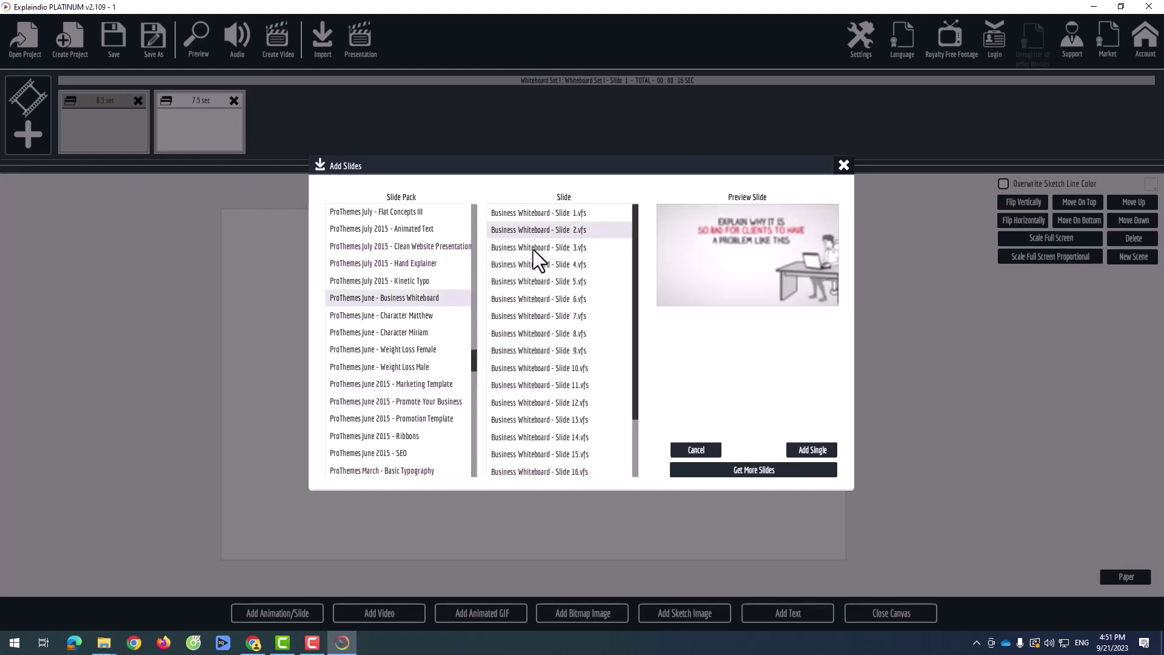
left_click(533, 249)
left_click(429, 316)
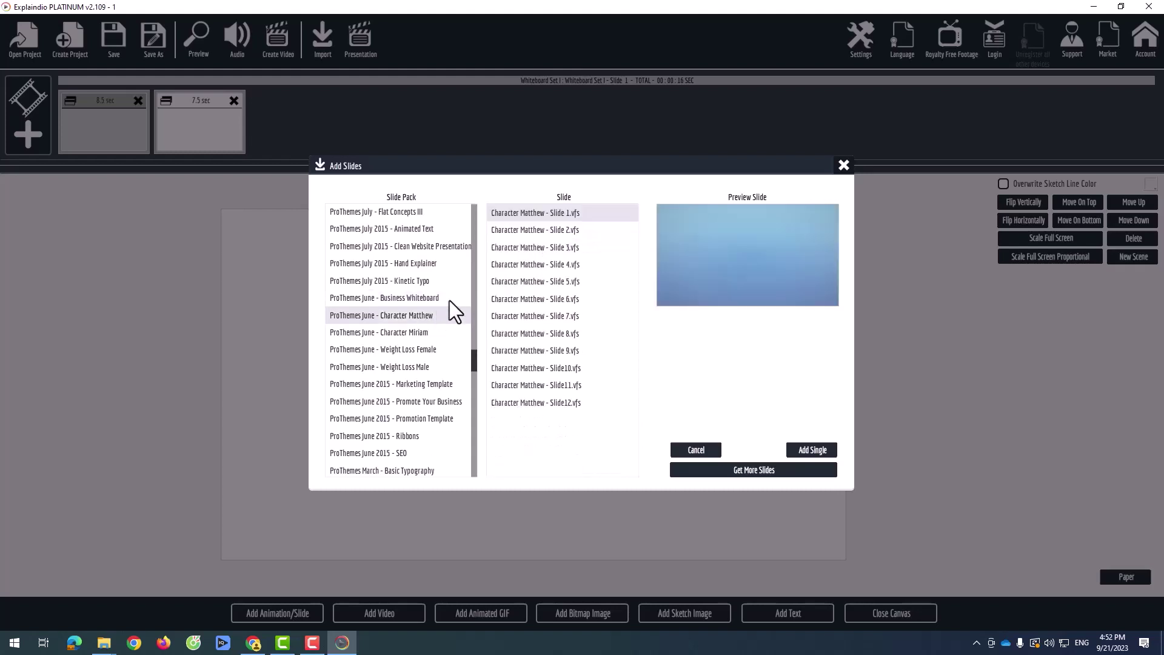
left_click(527, 248)
left_click(523, 235)
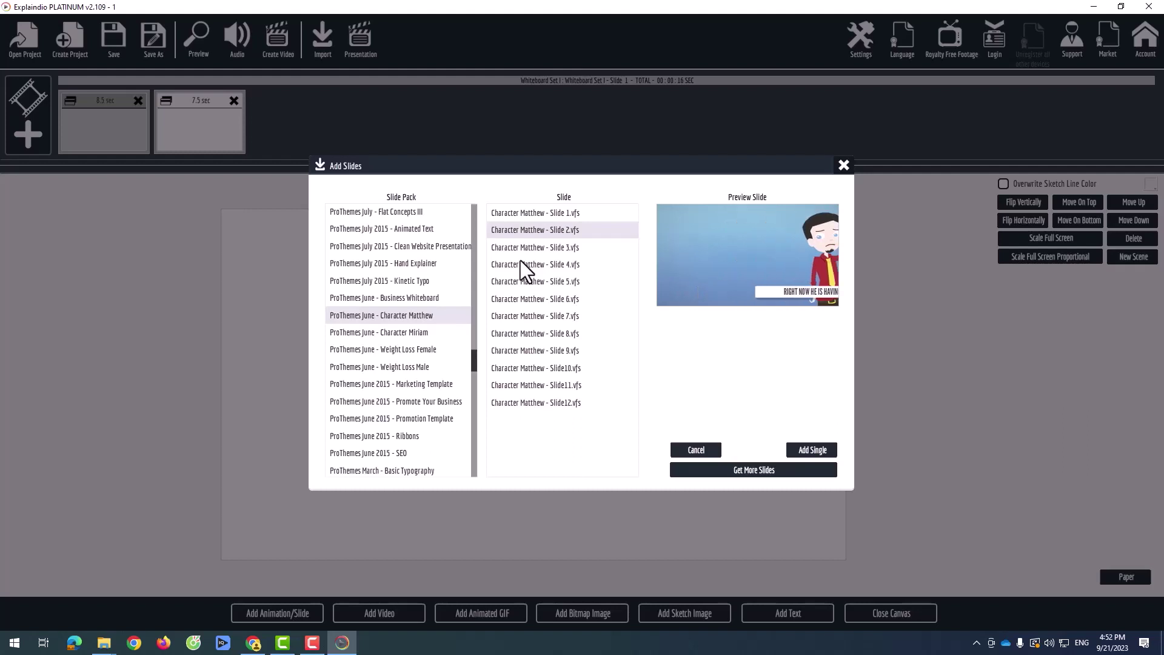
left_click(404, 330)
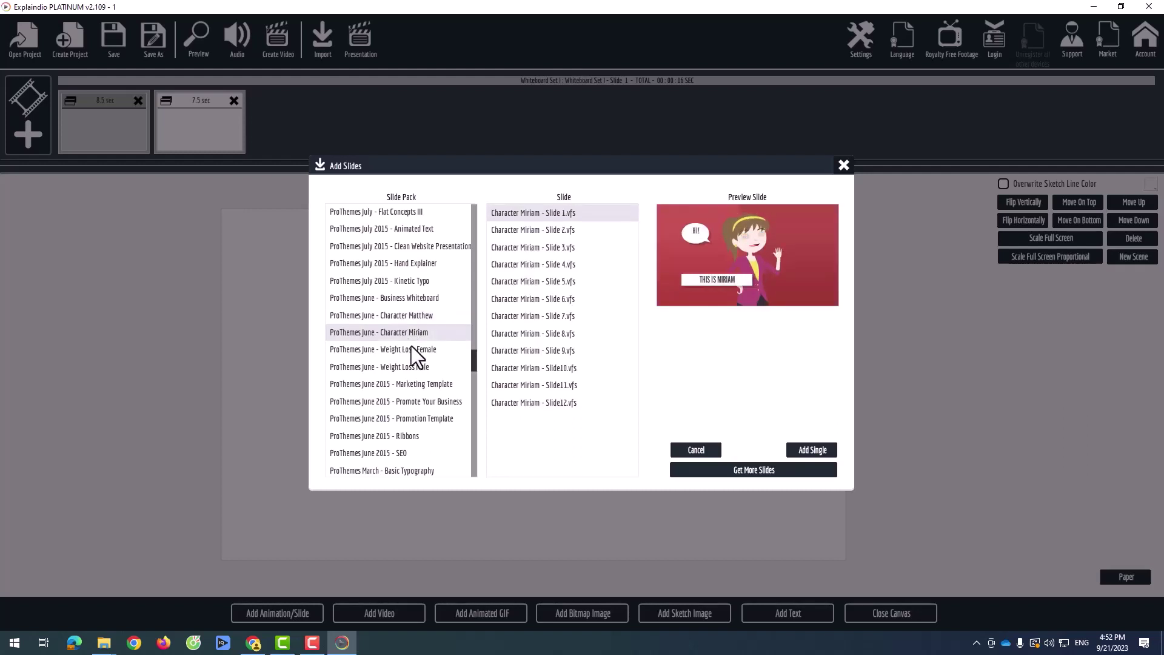
- Preview slides from the Promote Your Business pack and slides 2 and 3 of the Clean Website Presentation pack
left_click(414, 399)
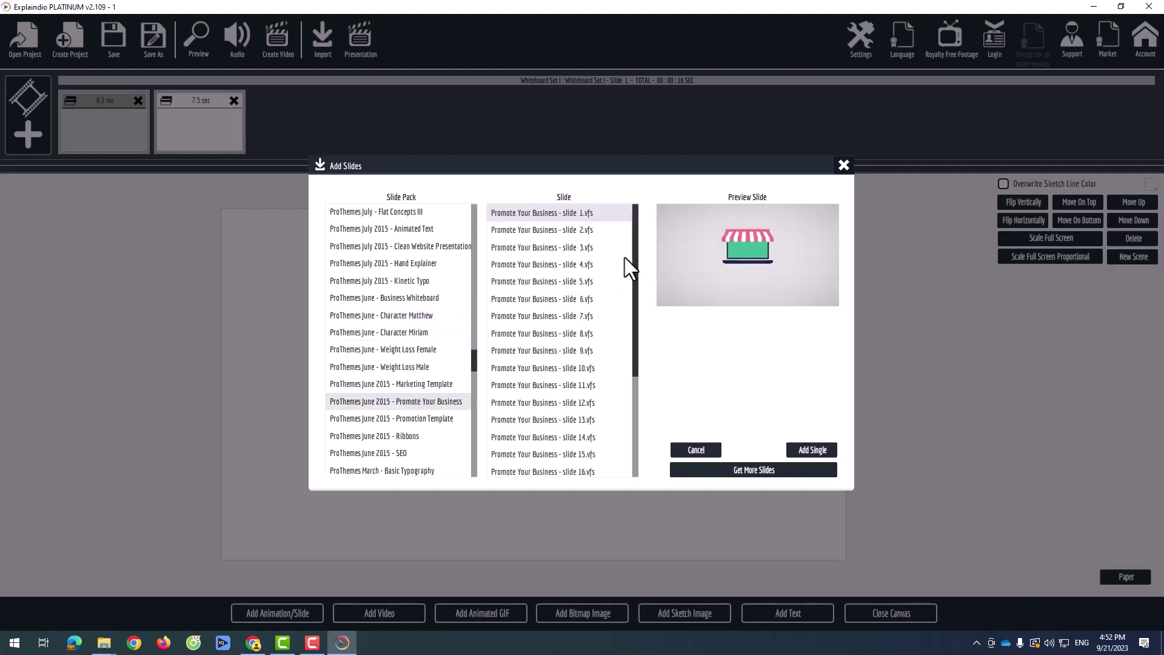
left_click(569, 234)
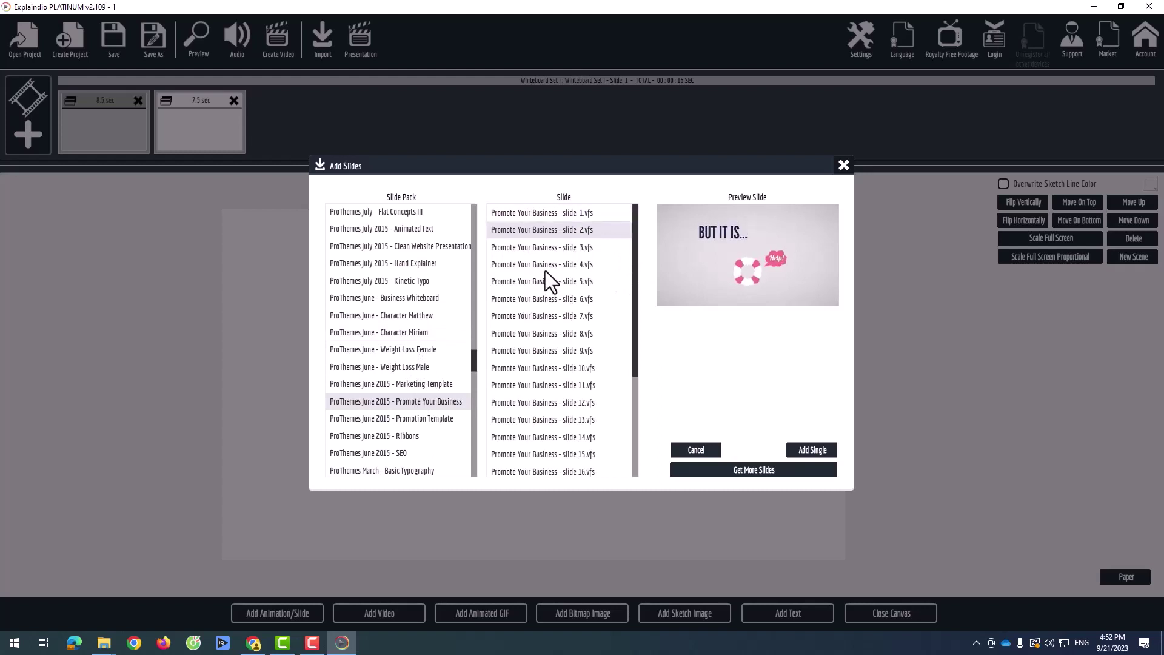
left_click(544, 268)
left_click(414, 245)
left_click(551, 231)
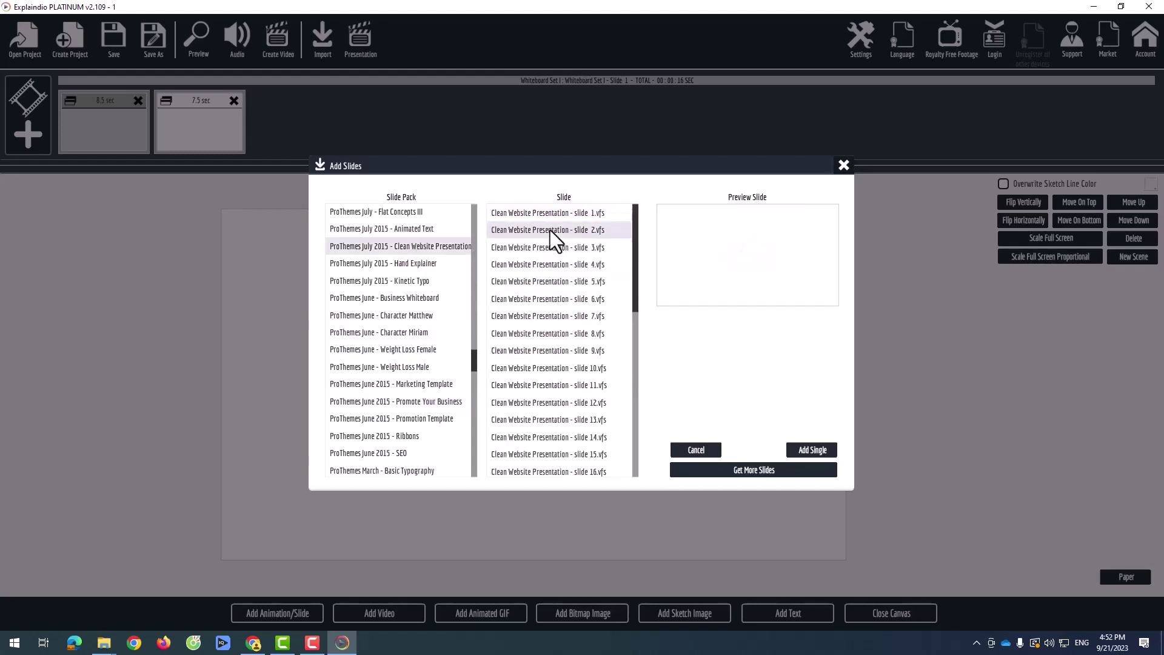
left_click(543, 247)
- Add slide 2 of the first ProThemes January 2016 Cartoon Character Promo pack to the new scene and close the canvas
scroll(425, 285, "up", 5)
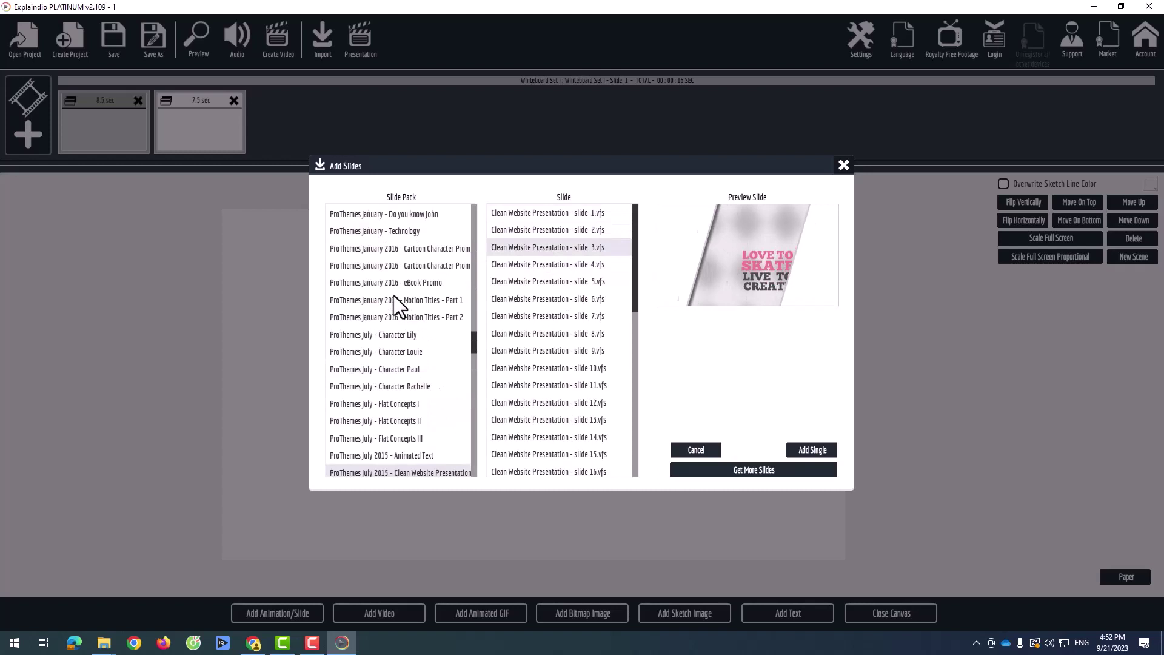
left_click(421, 249)
left_click(530, 231)
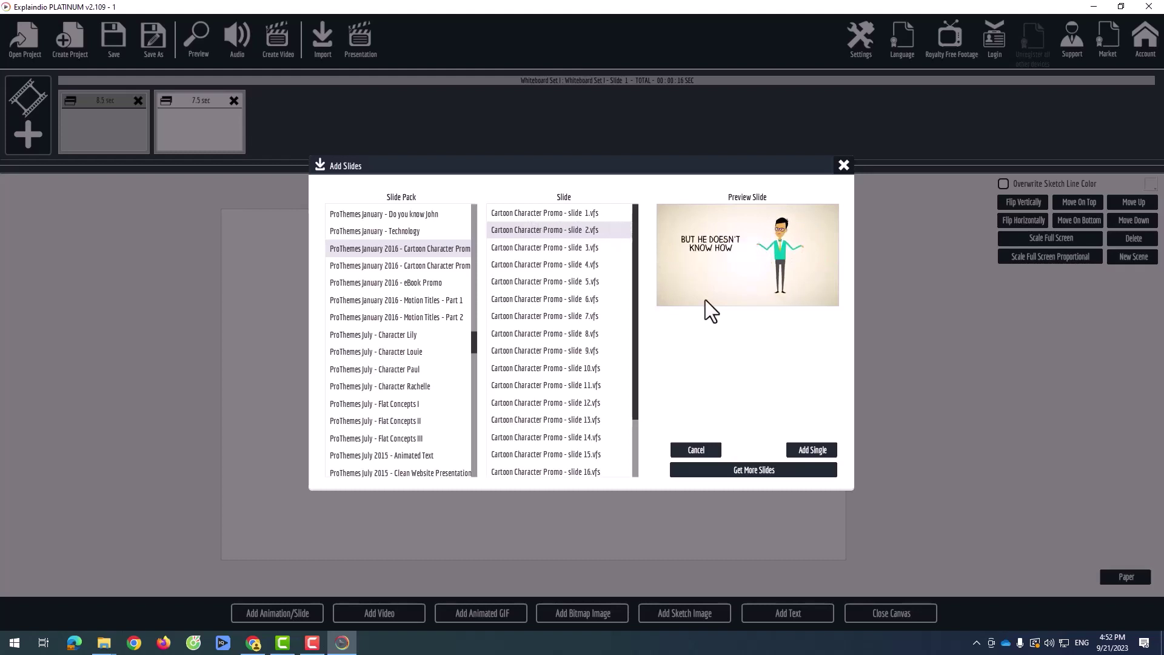
left_click(810, 452)
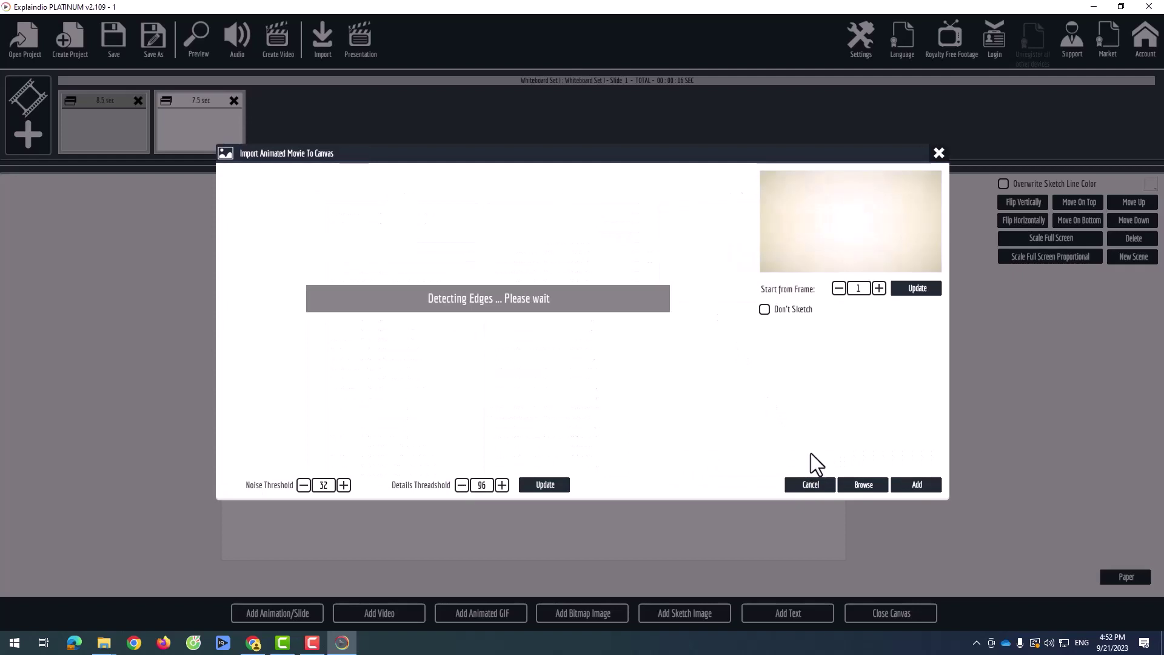
left_click(917, 485)
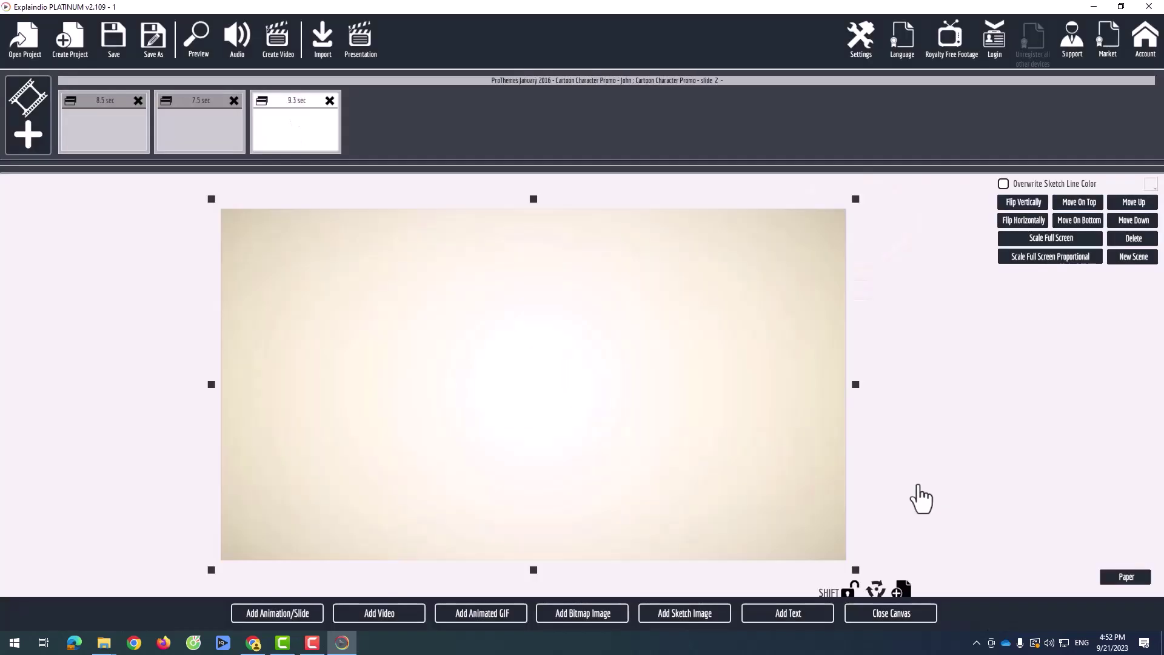
left_click(891, 613)
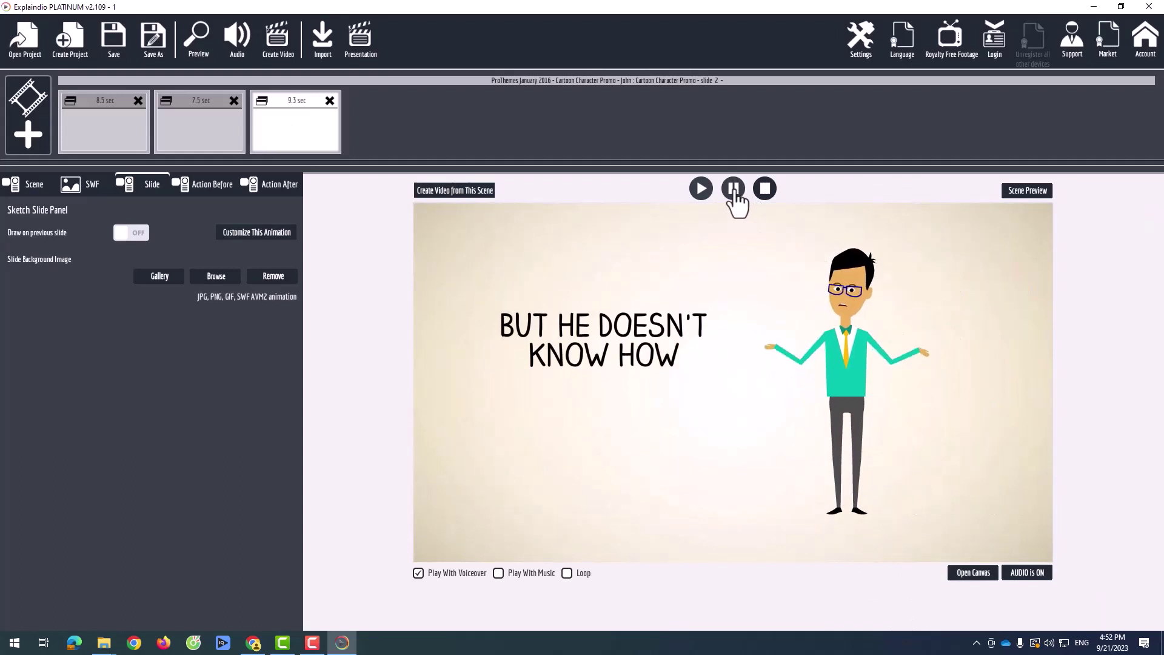
- Open the new scene's animation for customization and replace the first text area's wording with "Hãy đừng lo lắng"
left_click(257, 234)
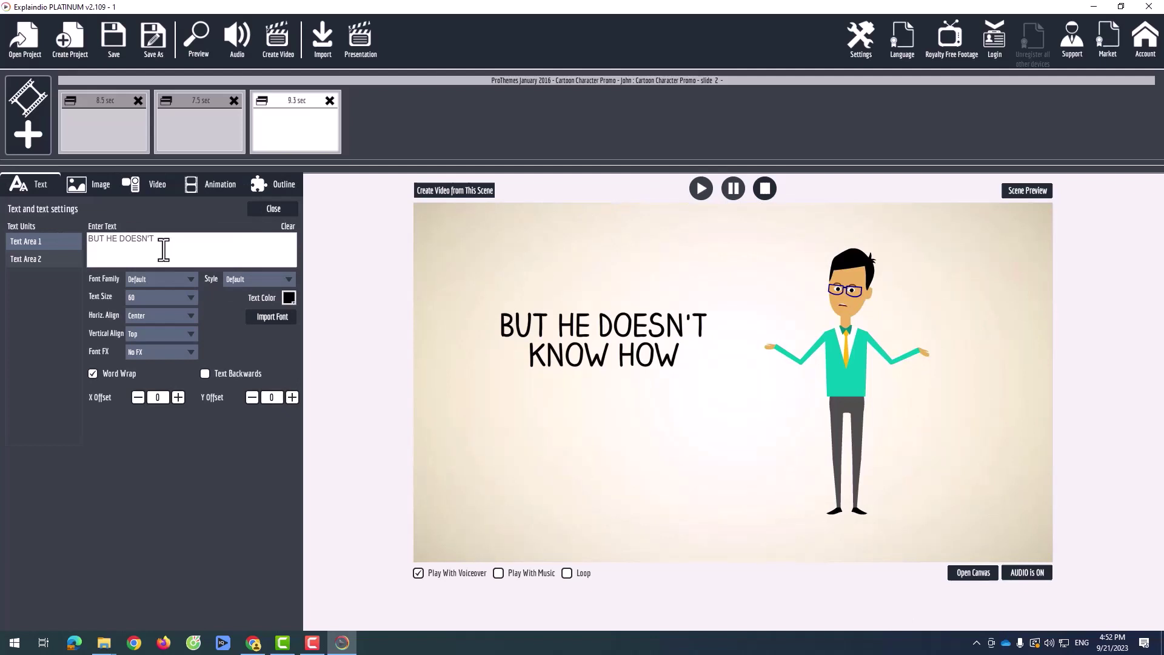
left_click_drag(166, 238, 84, 235)
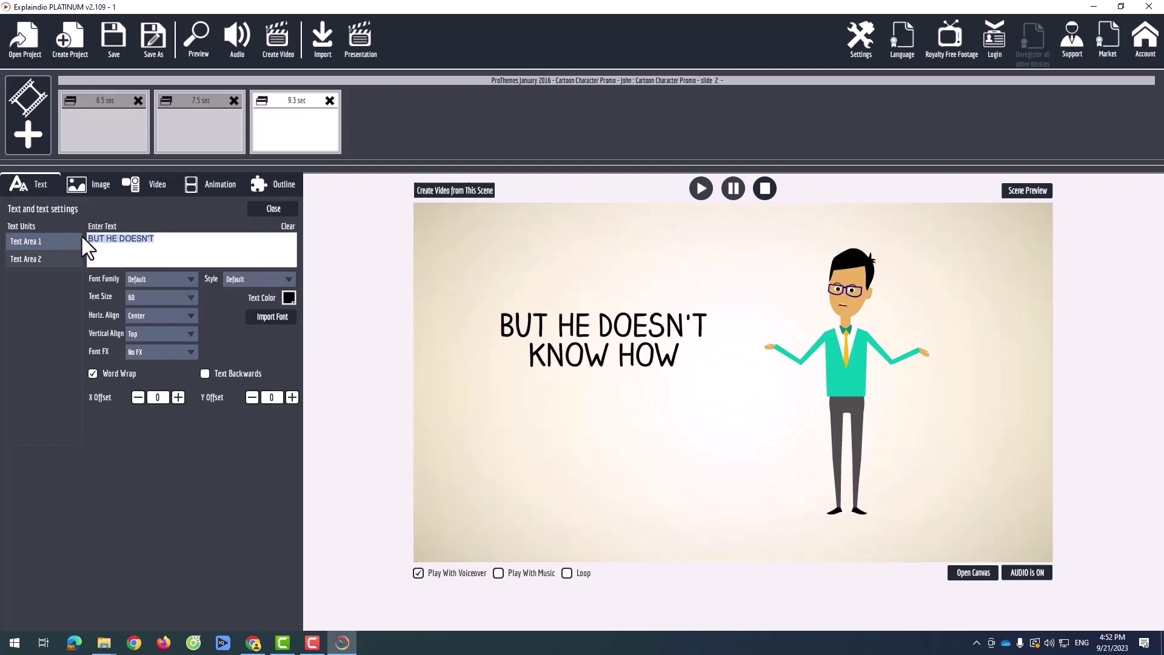
type("Hãy")
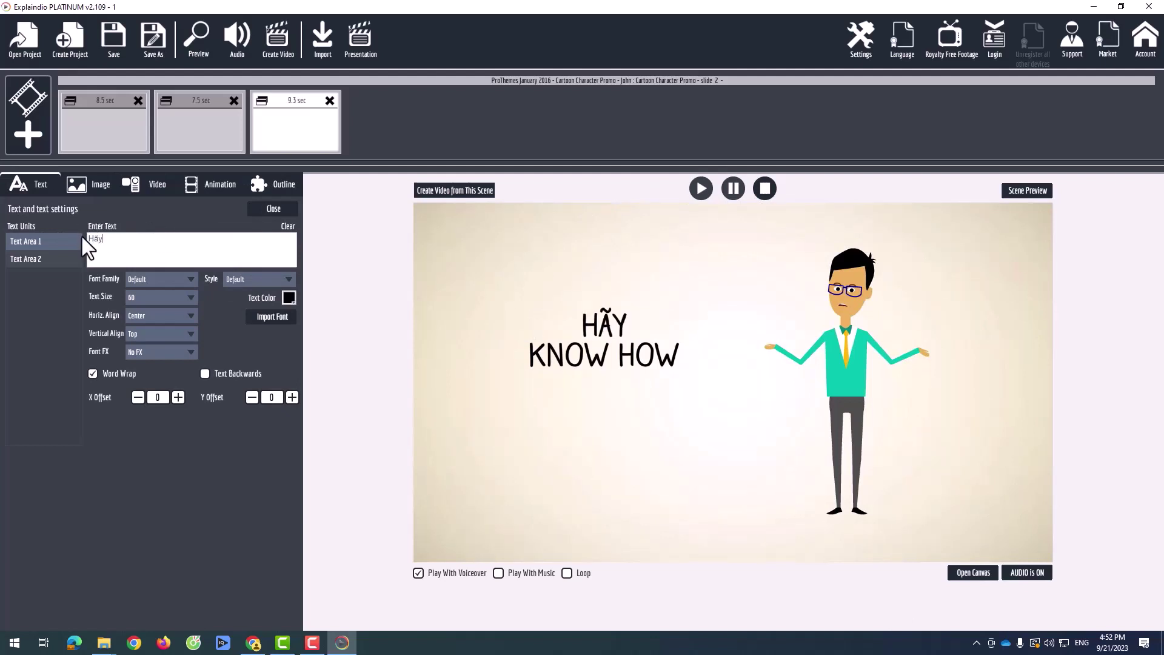
type(" đưng")
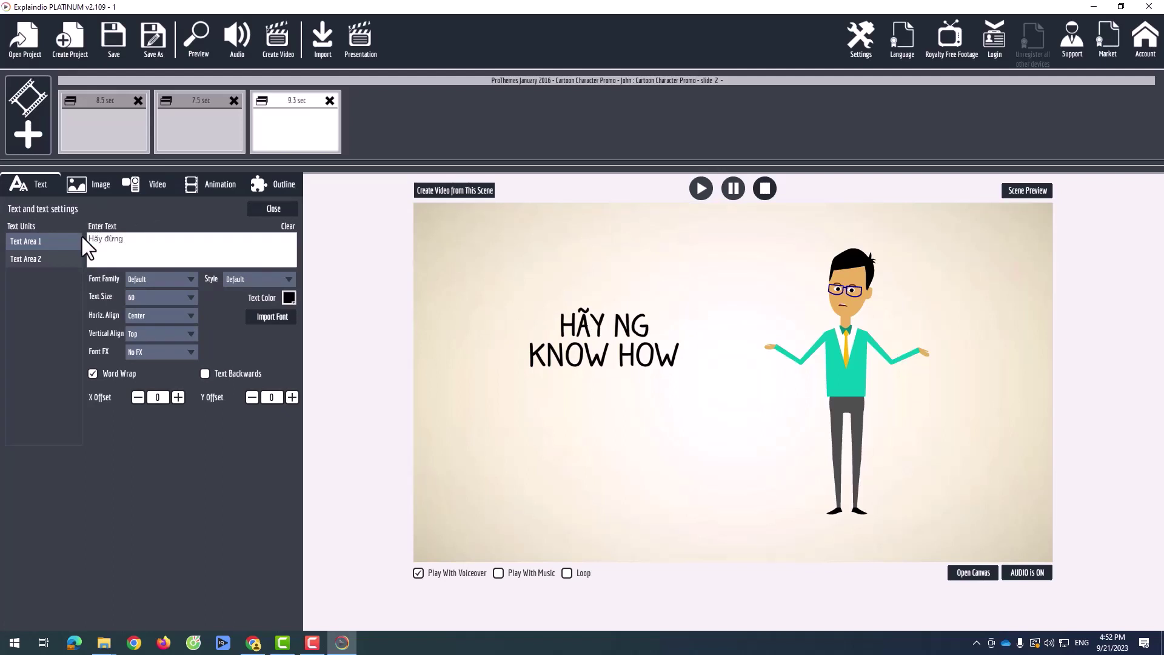
type("f lo lawng")
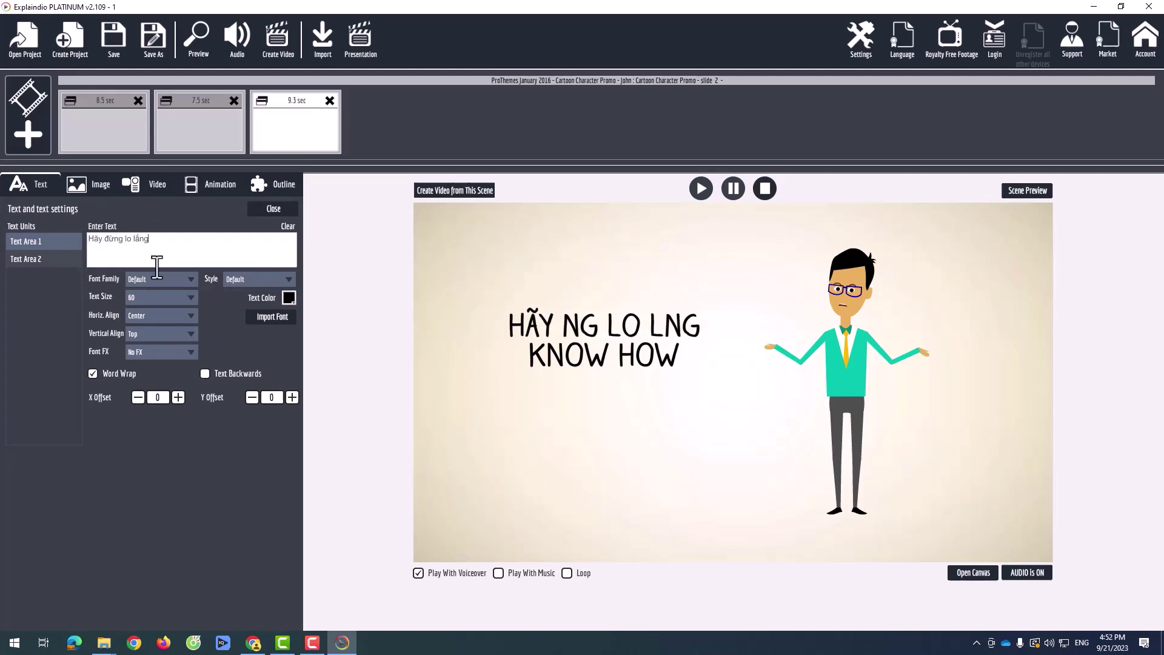
- Format the "Hãy đừng lo lắng" text with the Roboto font and a red color
left_click_drag(162, 248, 84, 238)
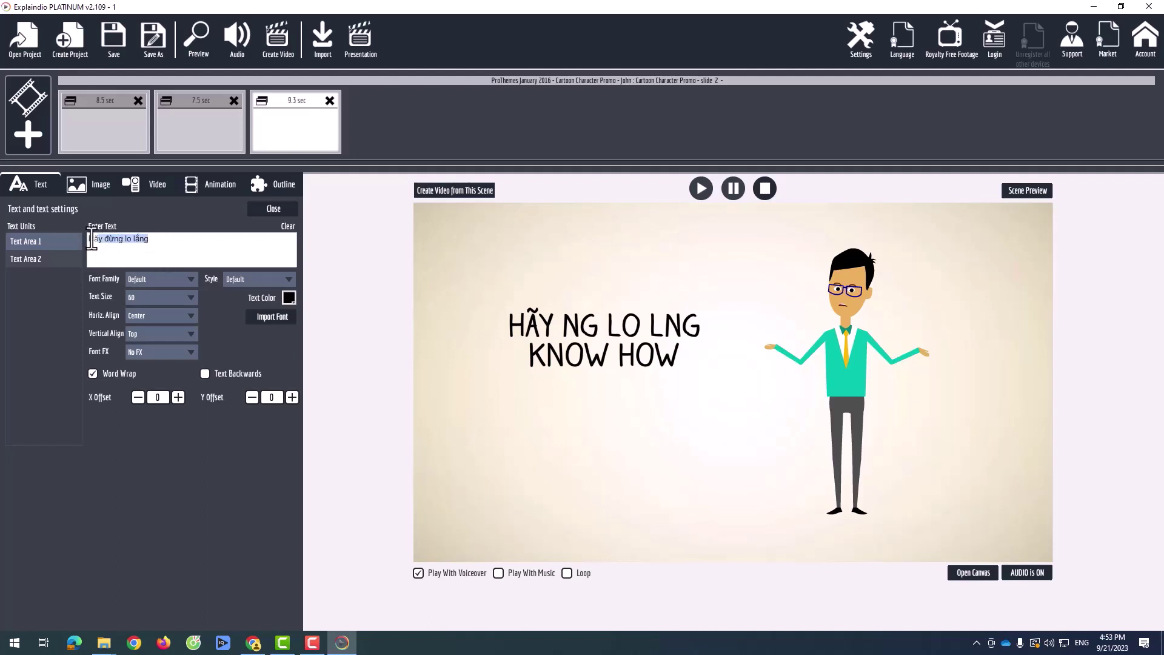
left_click(191, 280)
left_click_drag(195, 292, 194, 431)
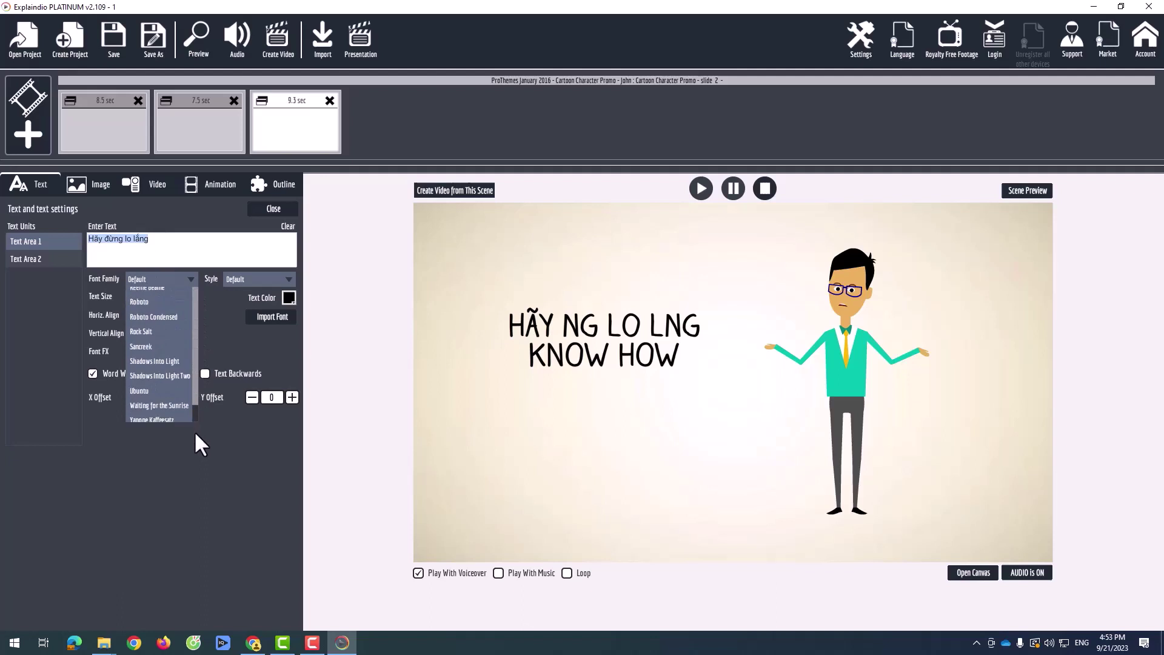
left_click(144, 301)
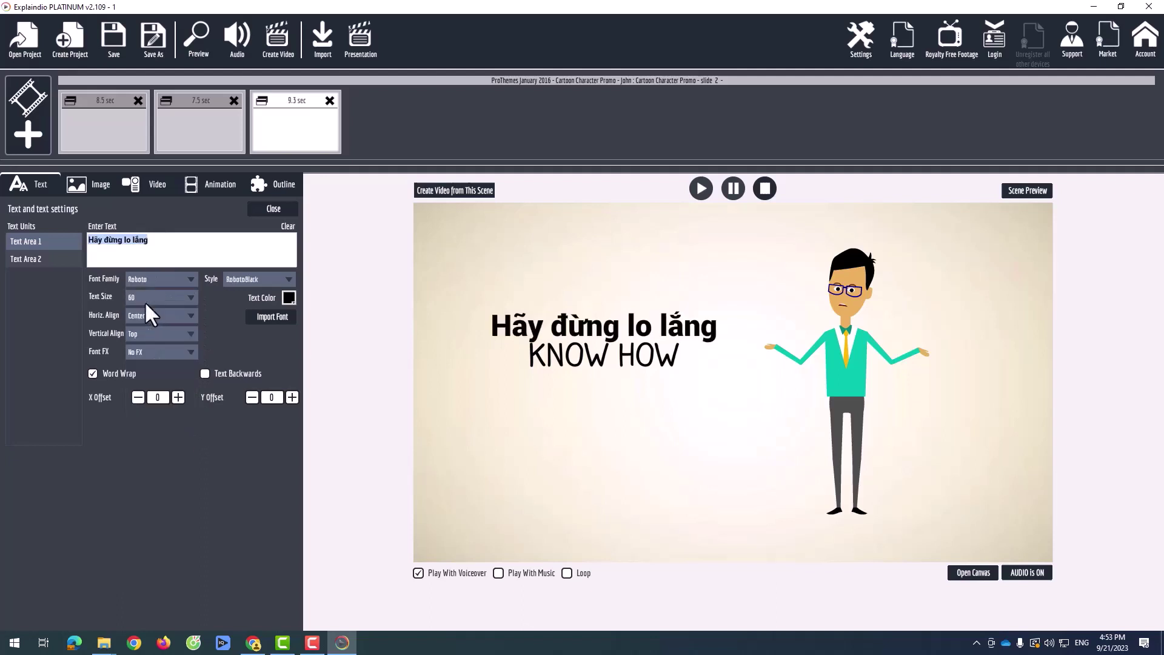
left_click(289, 299)
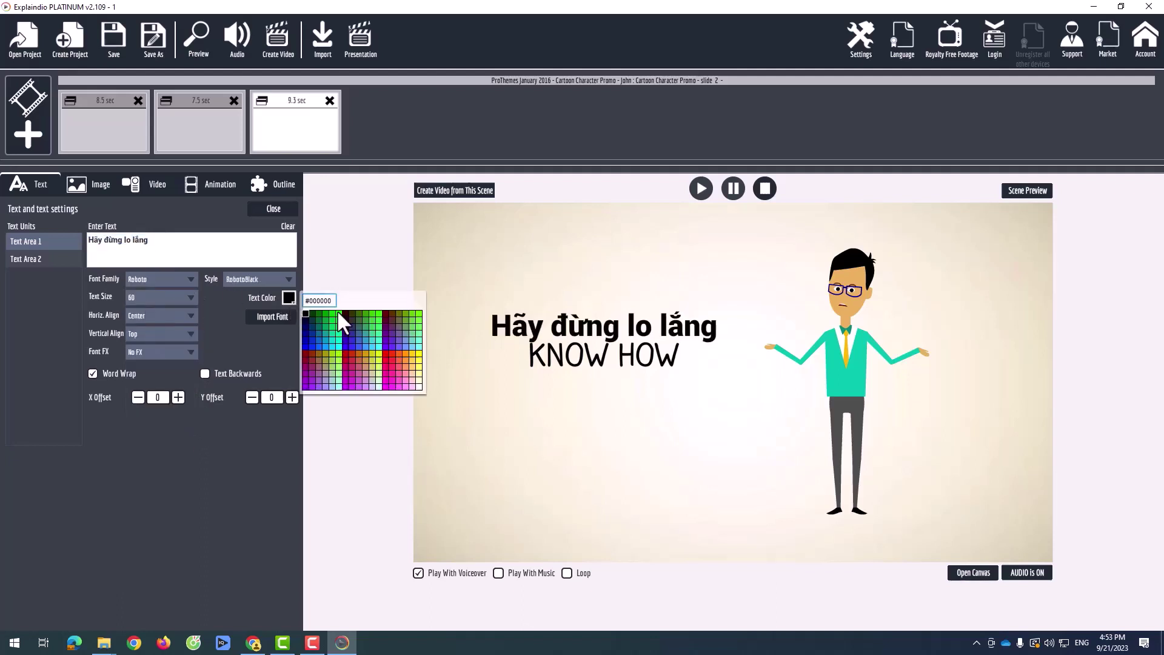
left_click(385, 361)
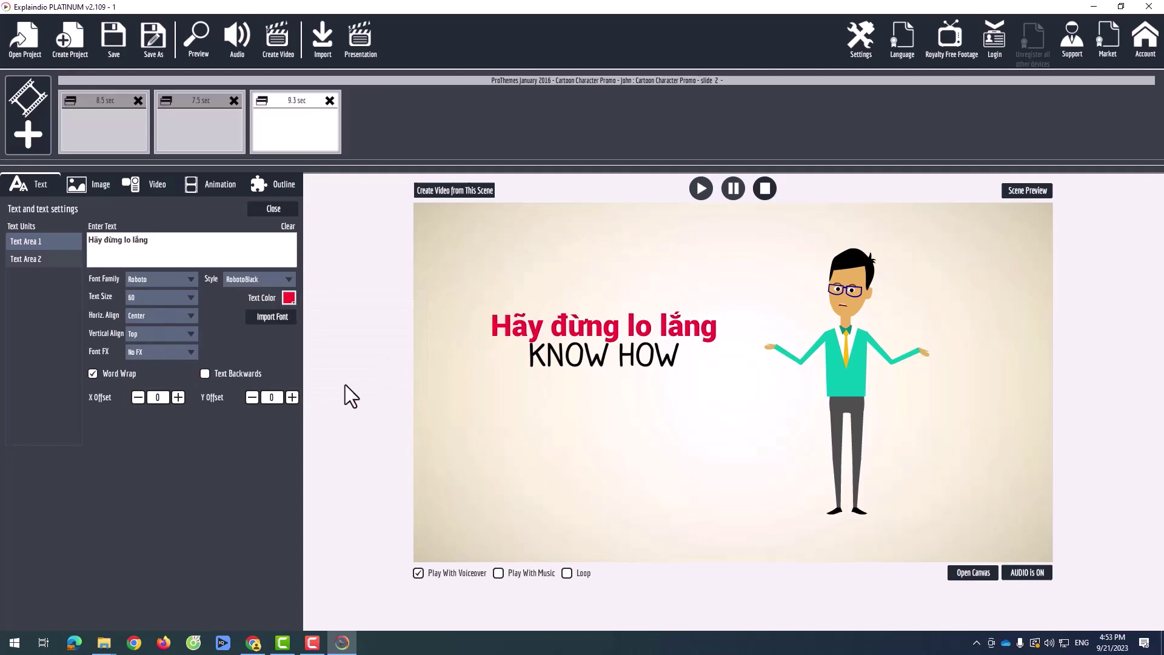
- Move the first text area up by setting its Y offset to -15
left_click(291, 397)
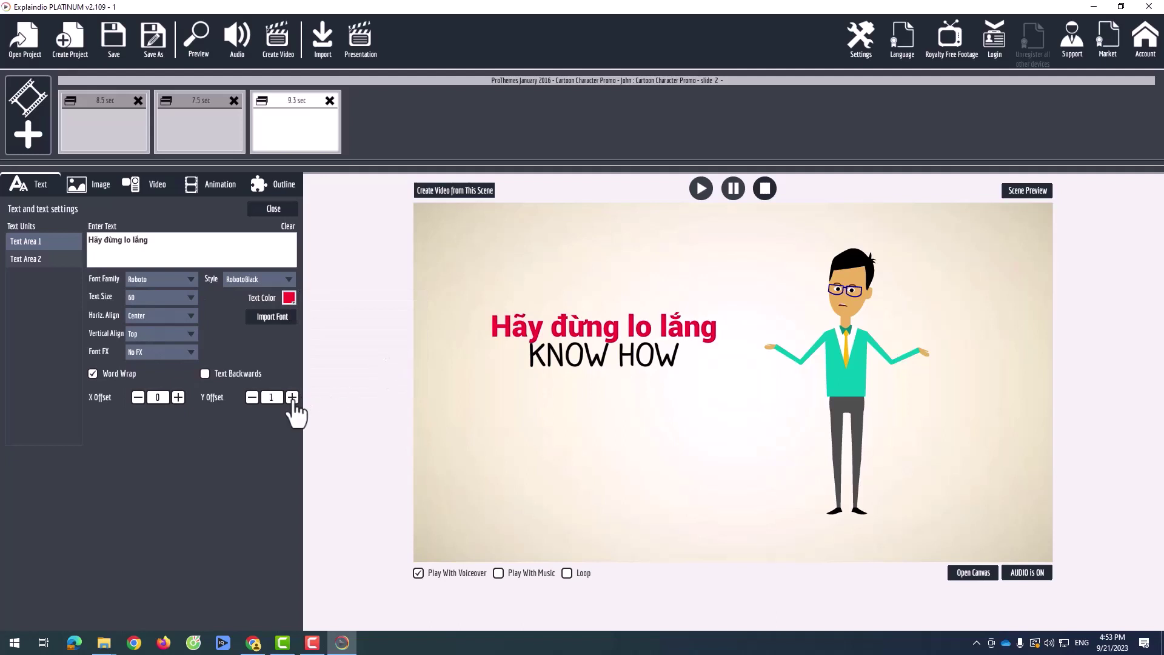
left_click(252, 401)
left_click(252, 401)
left_click(252, 401)
left_click(252, 402)
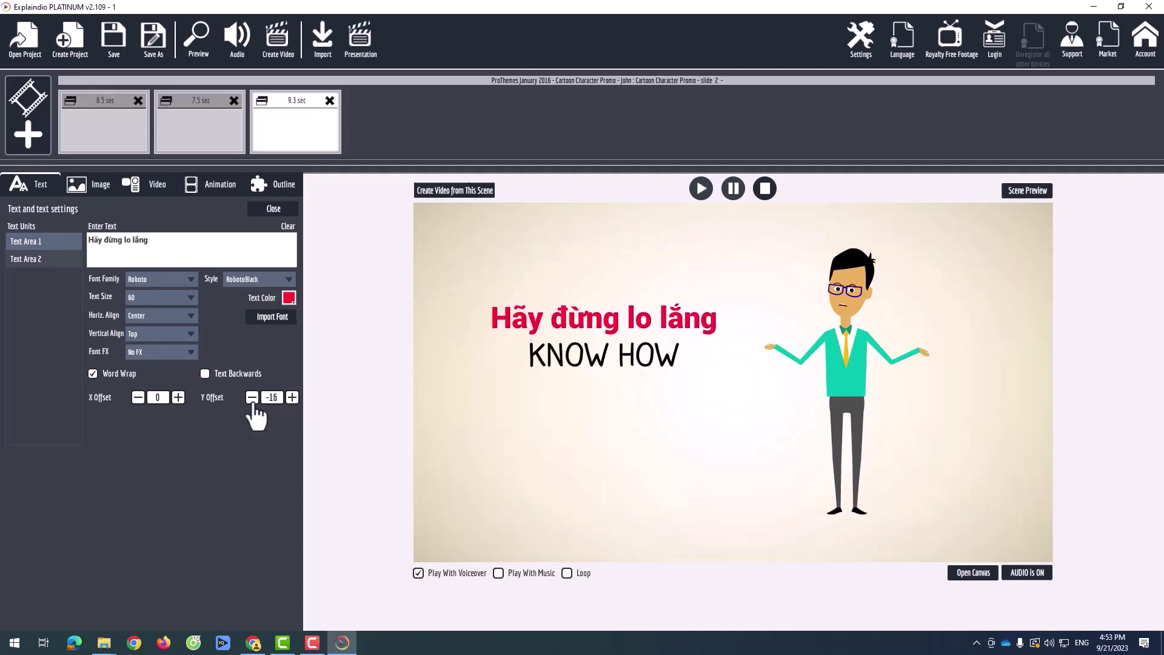
- Replace the second text area's wording with "Chúng tôi sẵn sàng giúp bạn!"
left_click(35, 258)
left_click_drag(159, 240, 54, 241)
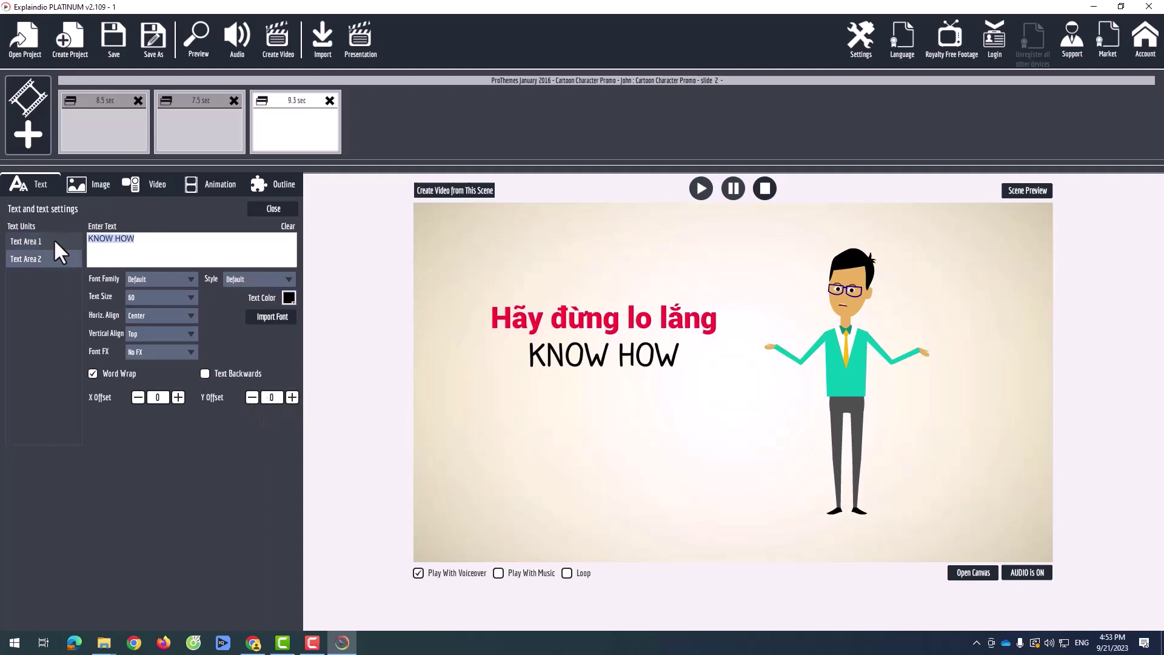
type("Chúng t")
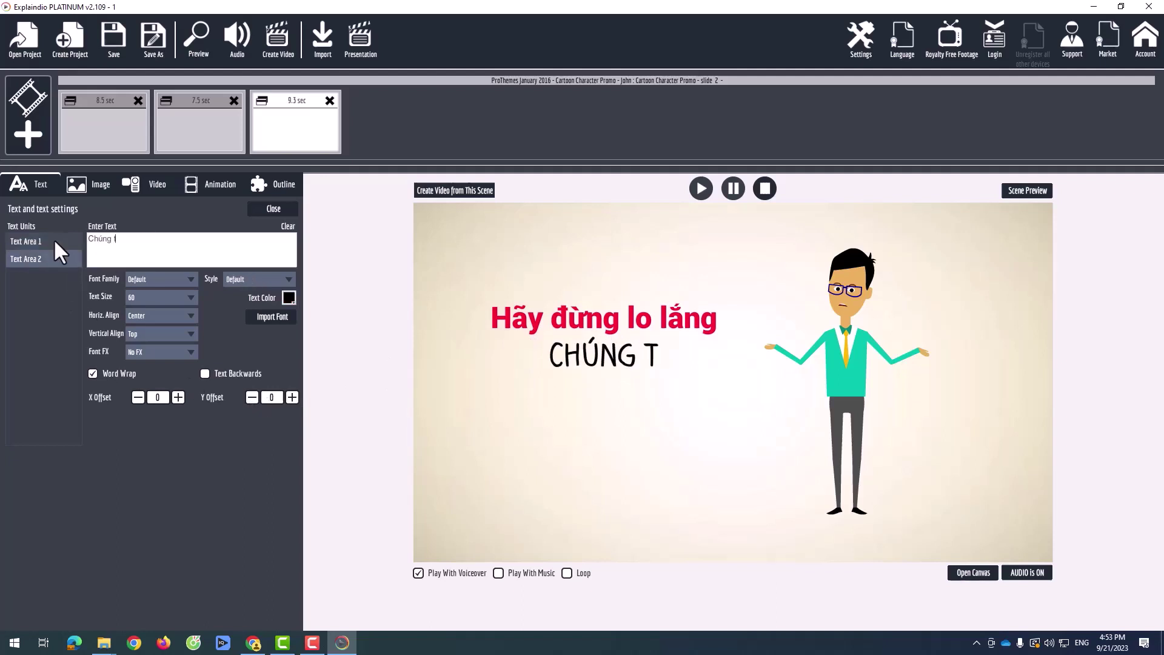
type("ôi sư")
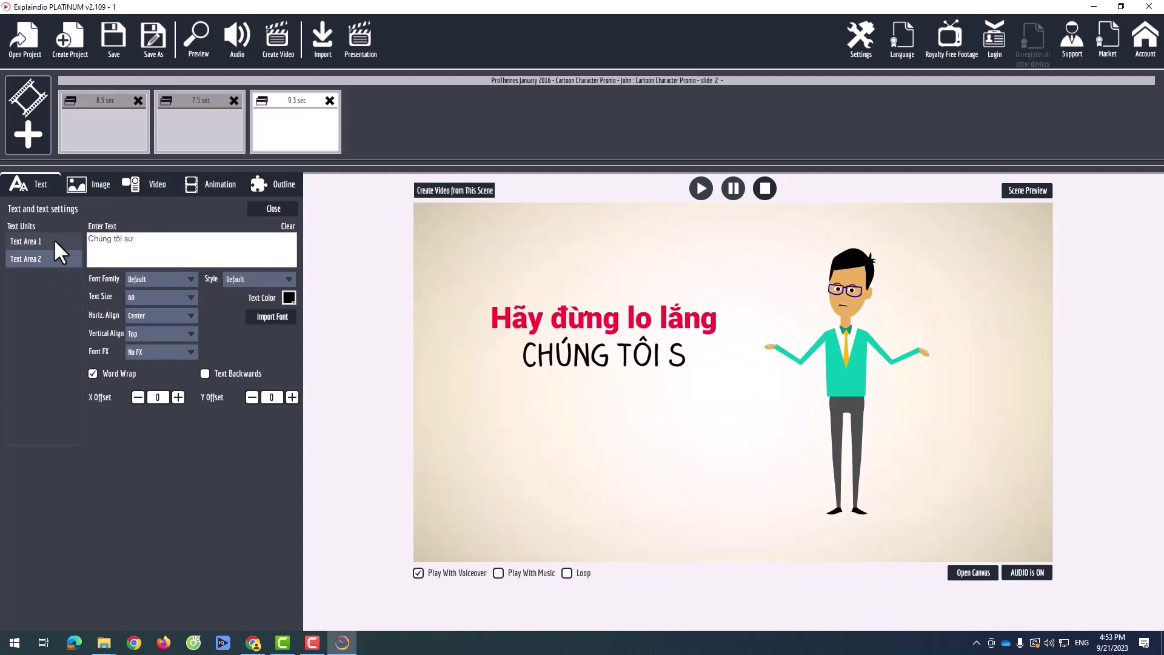
key("BackSpace")
type("ữn san")
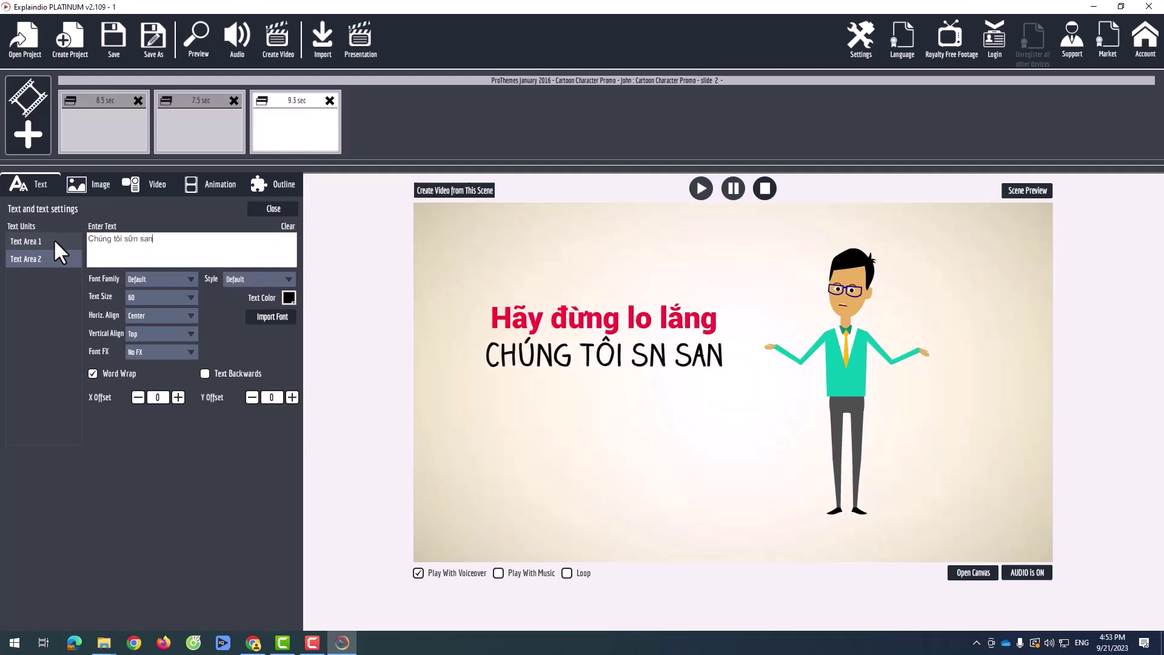
type(" sàng gi")
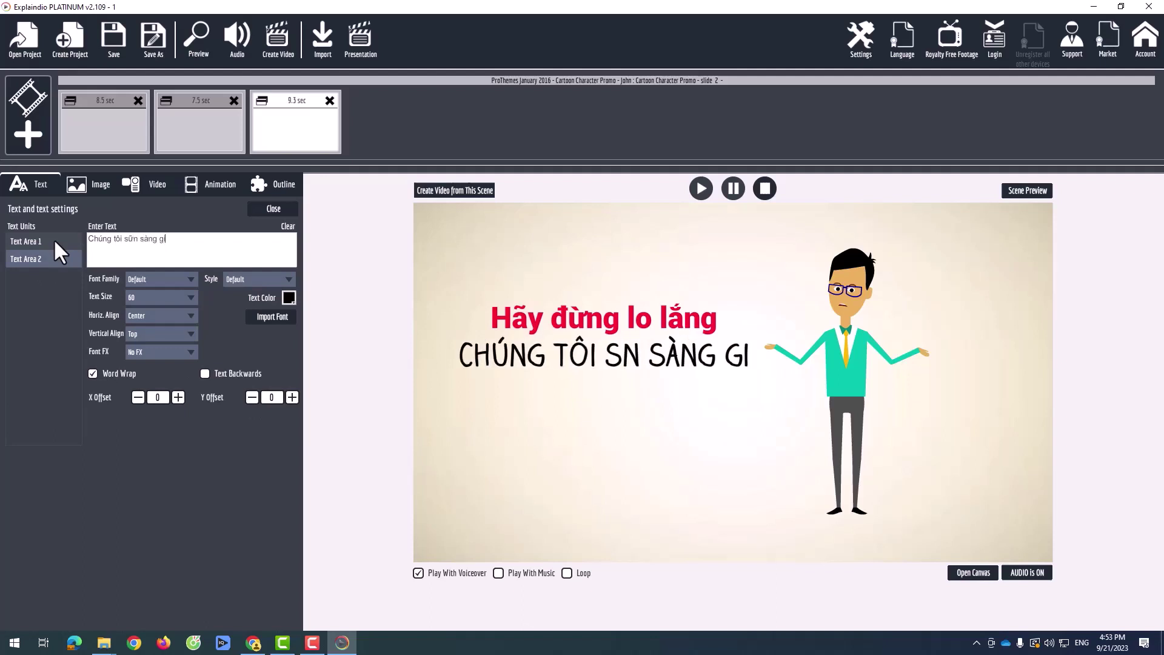
type("úp")
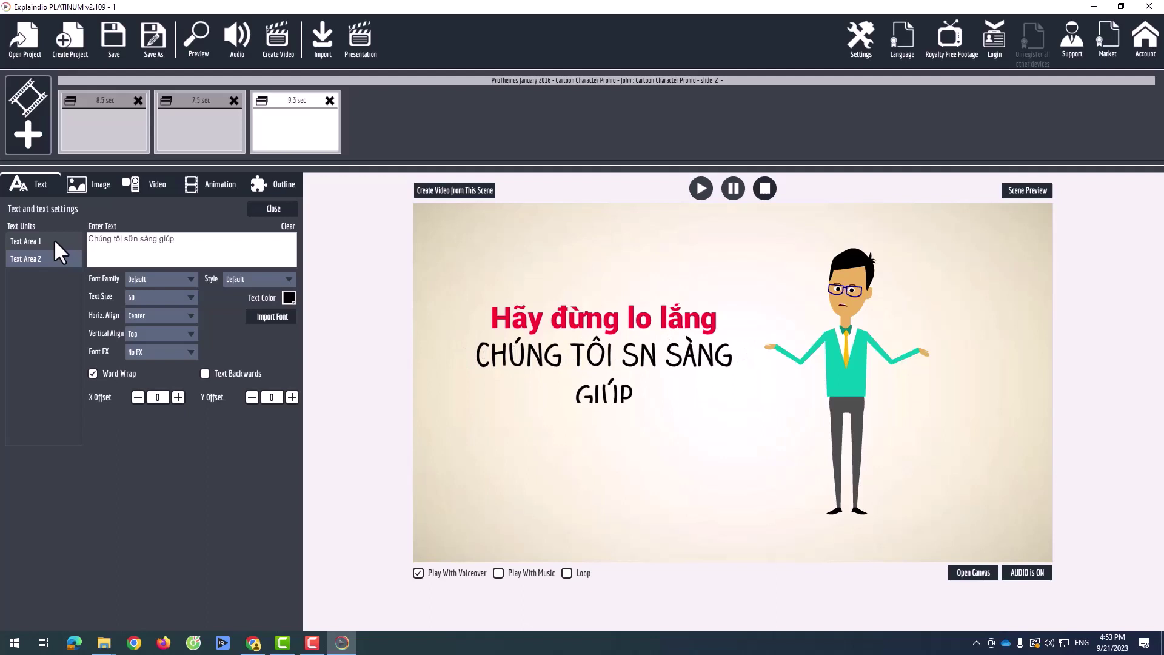
type(" bạn")
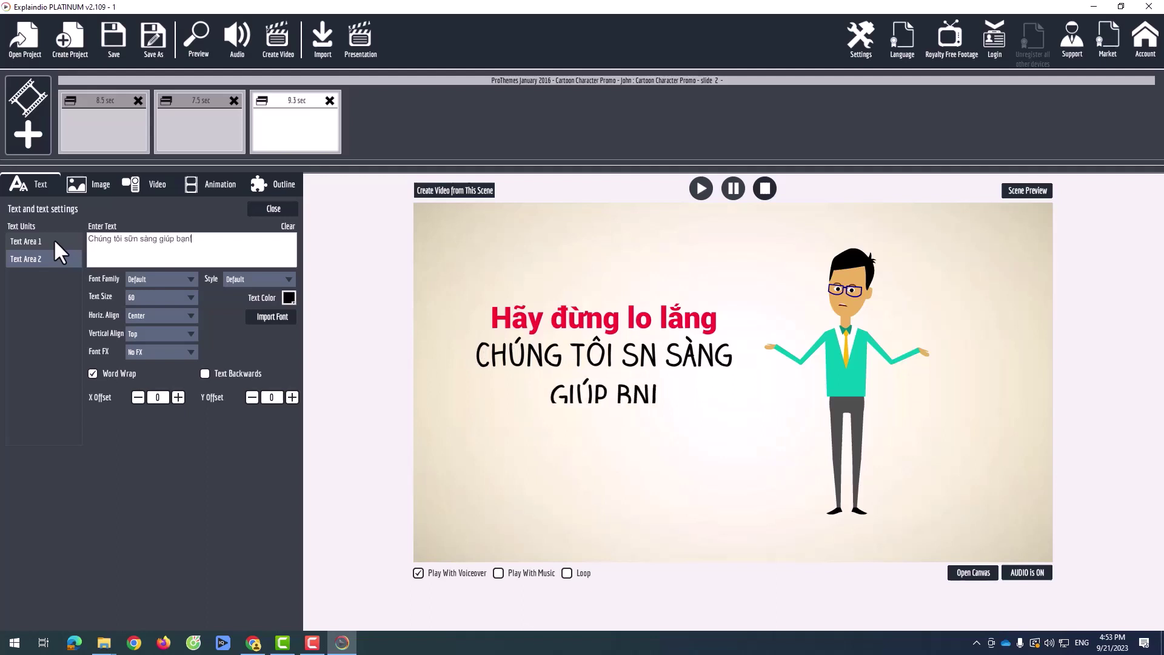
type("!")
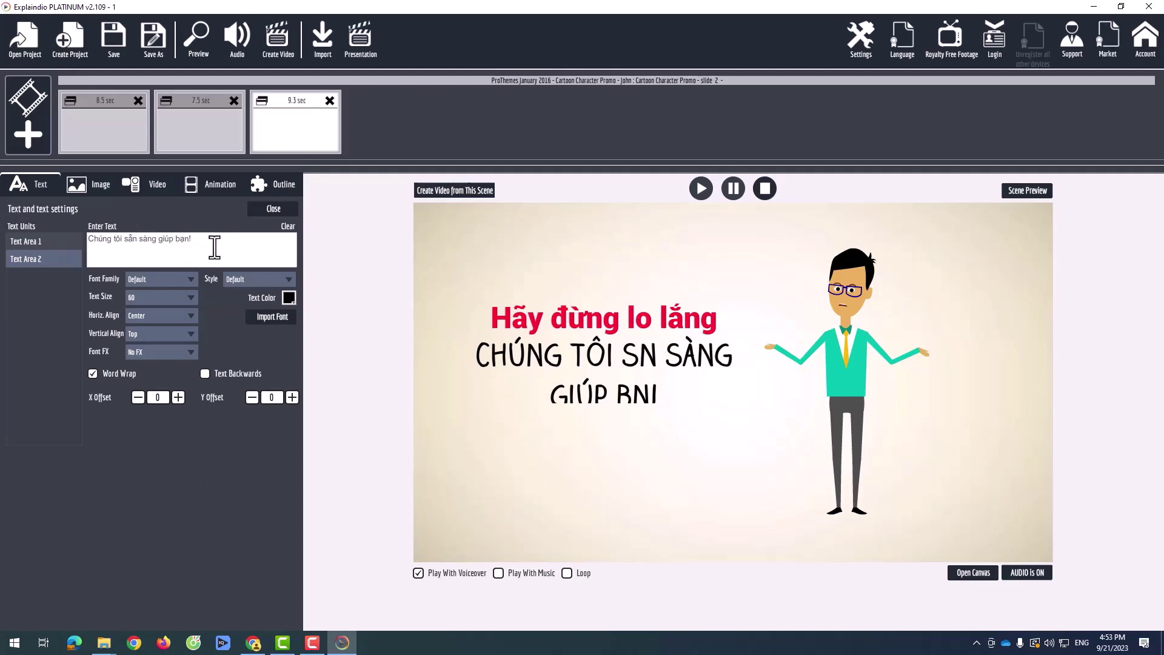
- Color the second text area's wording dark blue
left_click_drag(192, 240, 89, 240)
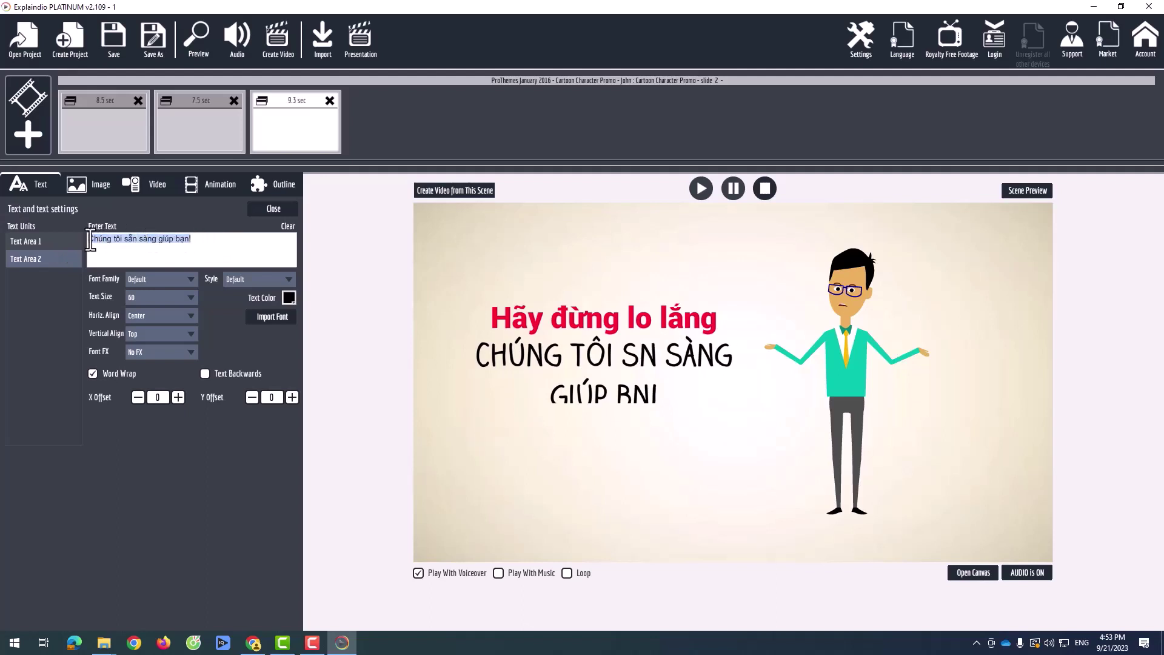
left_click(287, 297)
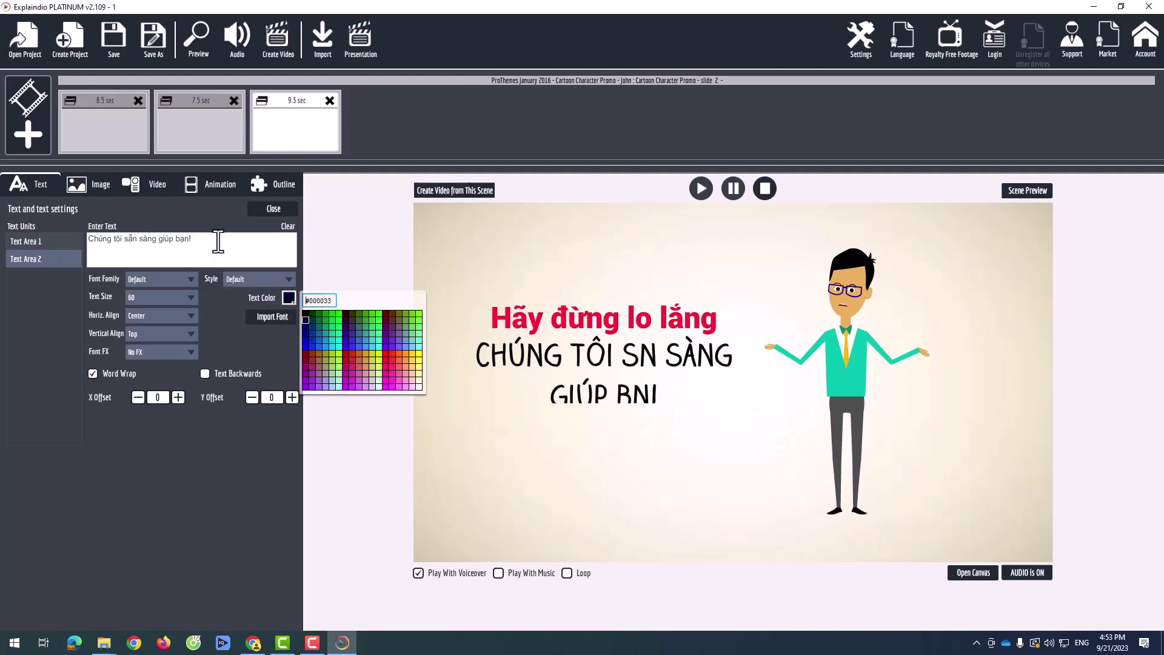
left_click_drag(191, 240, 120, 243)
left_click(287, 299)
left_click(344, 331)
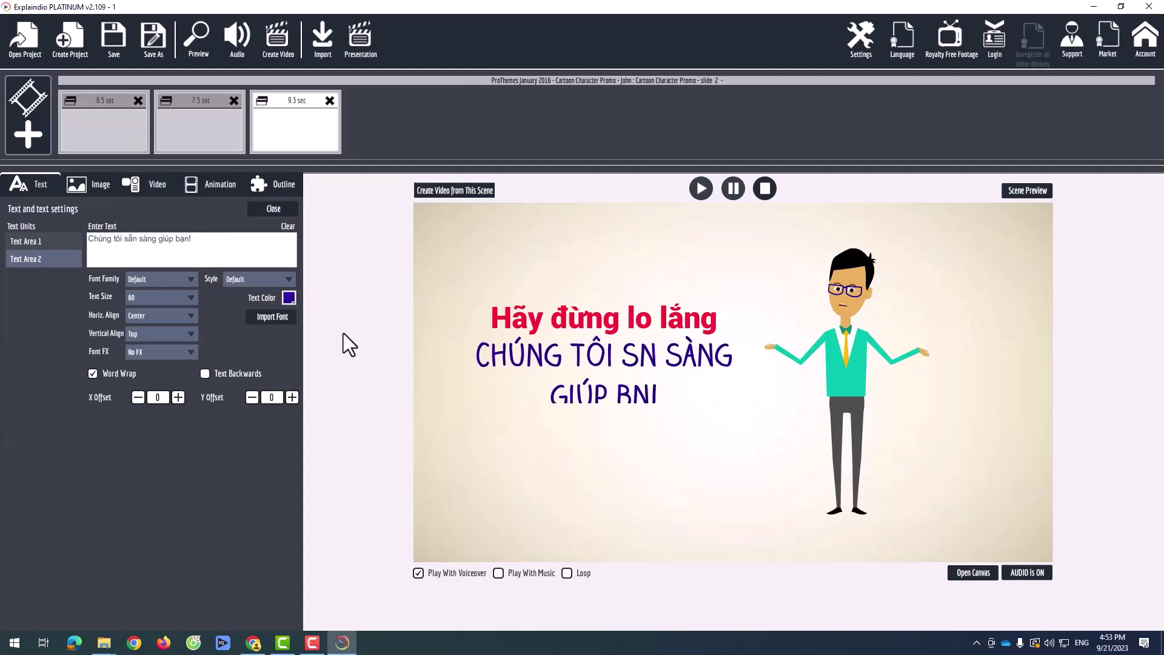
- Set the second text area's font to Roboto and open its text size choices
left_click_drag(206, 239, 78, 236)
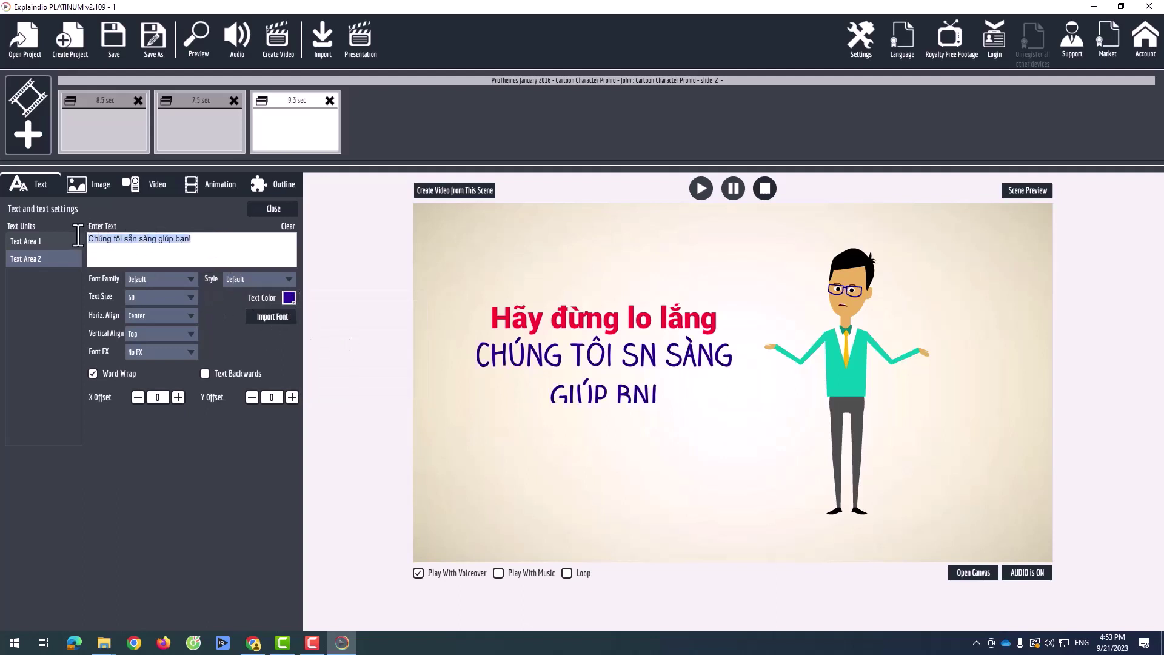
left_click(190, 280)
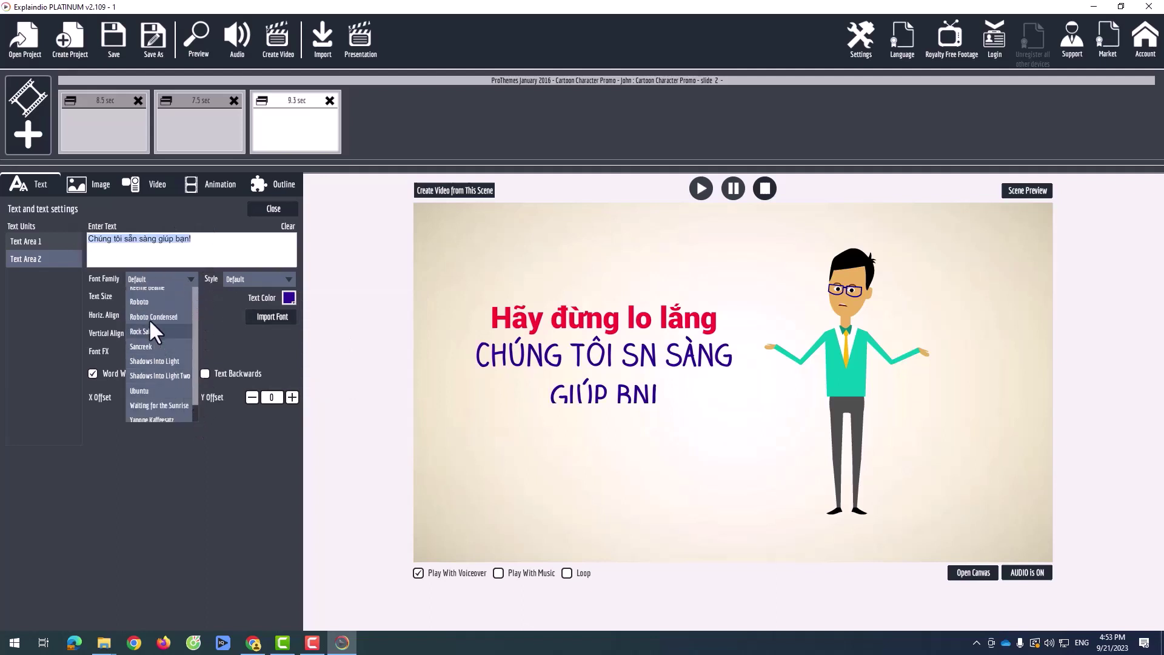
left_click(143, 302)
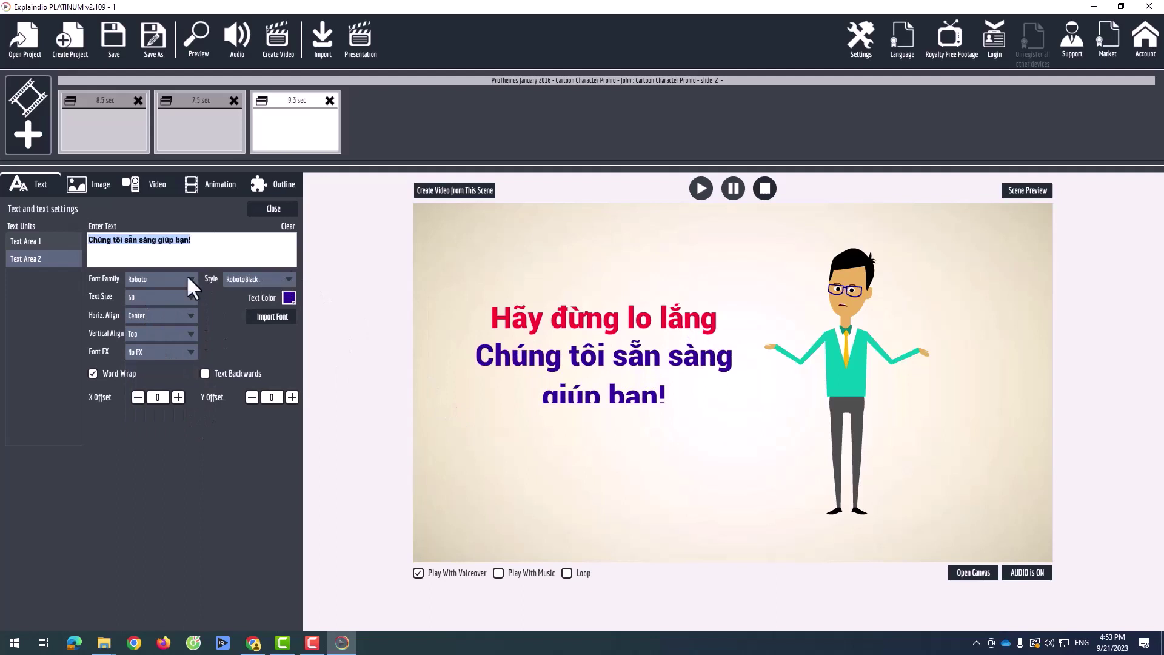
left_click(191, 297)
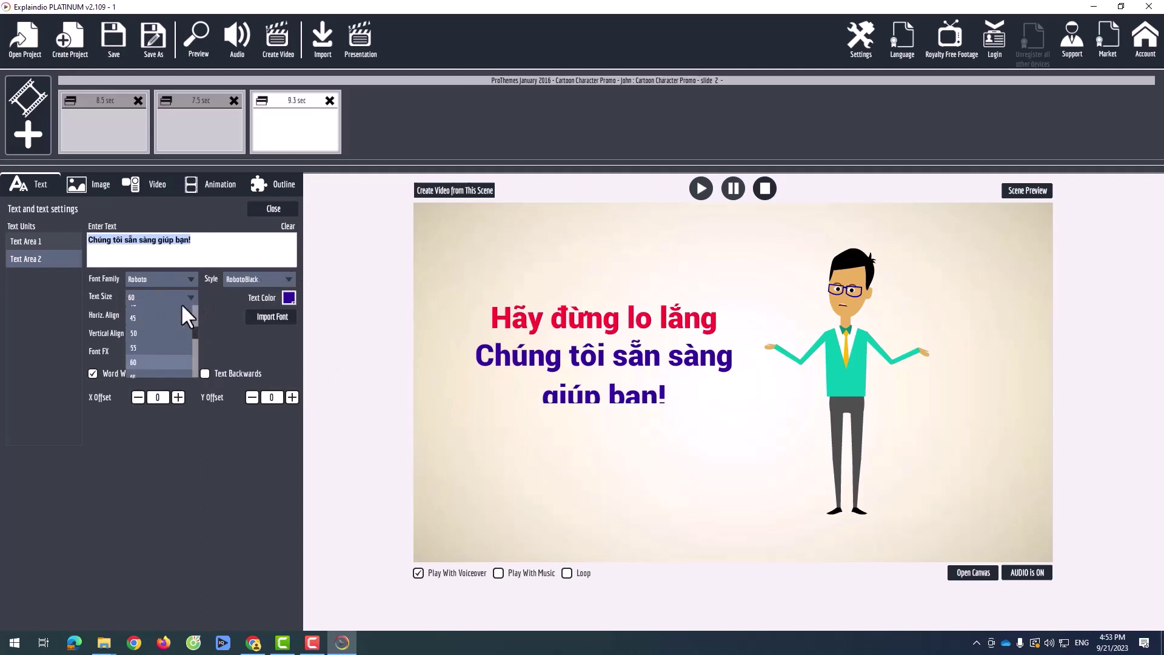